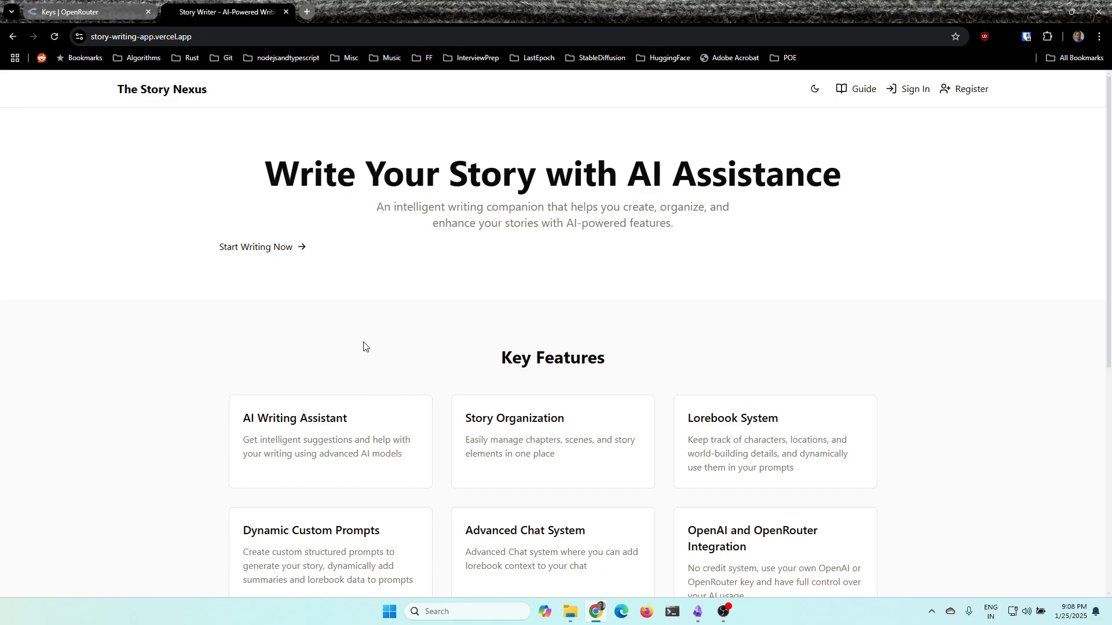
Look through the How to Use Story Nexus guide and return to the home page
{"action": "left_click", "coordinate": [845, 92]}
{"action": "scroll", "coordinate": [509, 260], "scroll_direction": "down", "scroll_amount": 8}
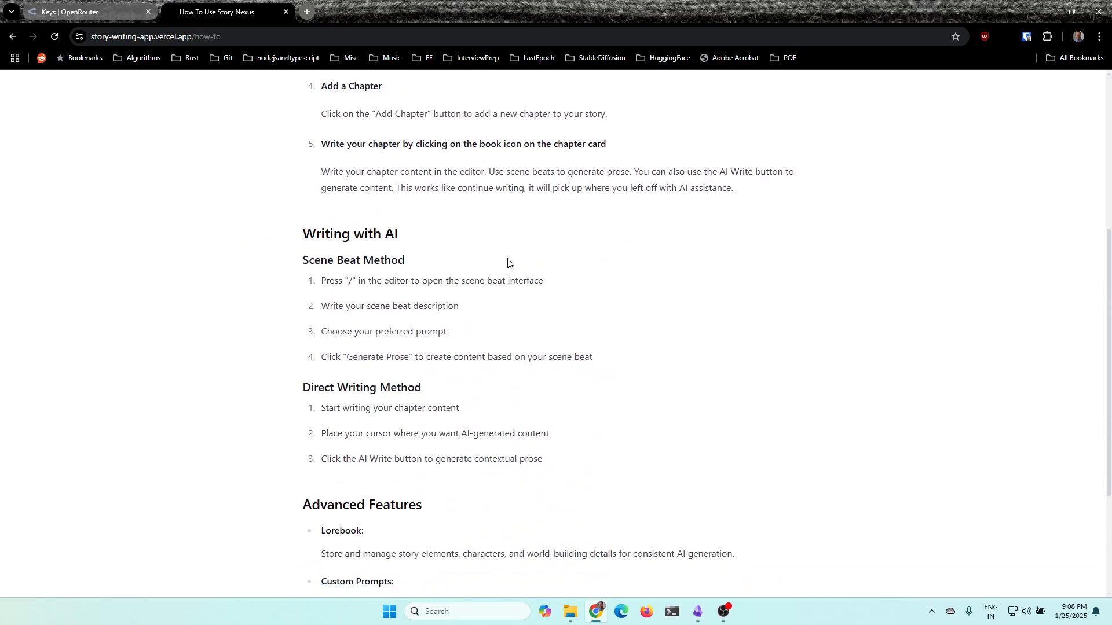
{"action": "scroll", "coordinate": [518, 284], "scroll_direction": "up", "scroll_amount": 10}
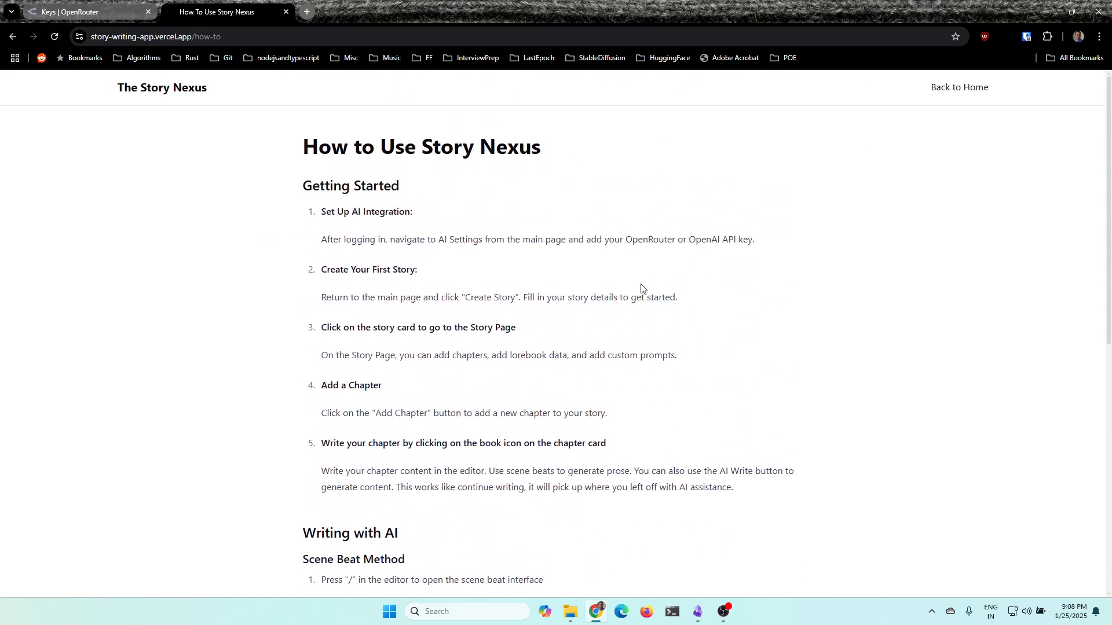
{"action": "left_click", "coordinate": [952, 92]}
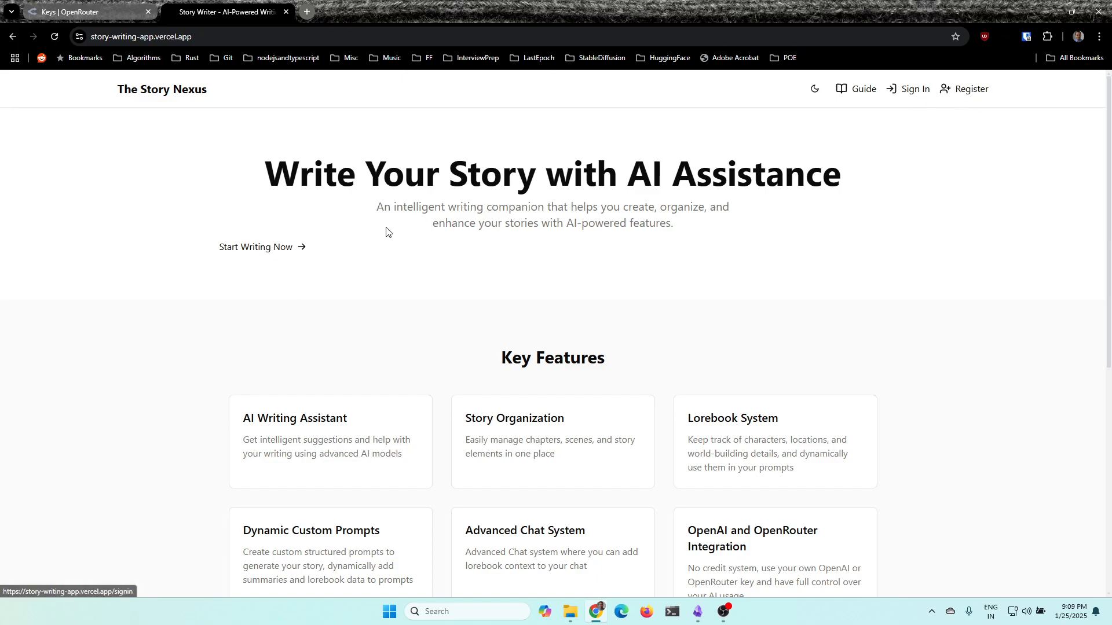
Start writing from the home page and sign in with the first listed Google account
{"action": "left_click", "coordinate": [269, 249]}
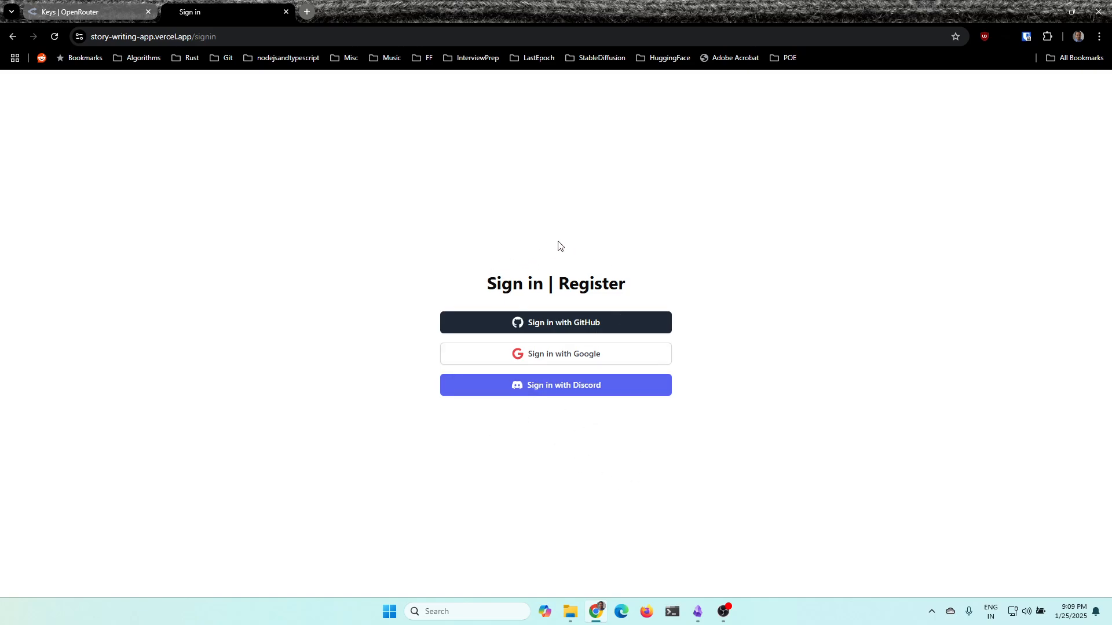
{"action": "left_click", "coordinate": [581, 362]}
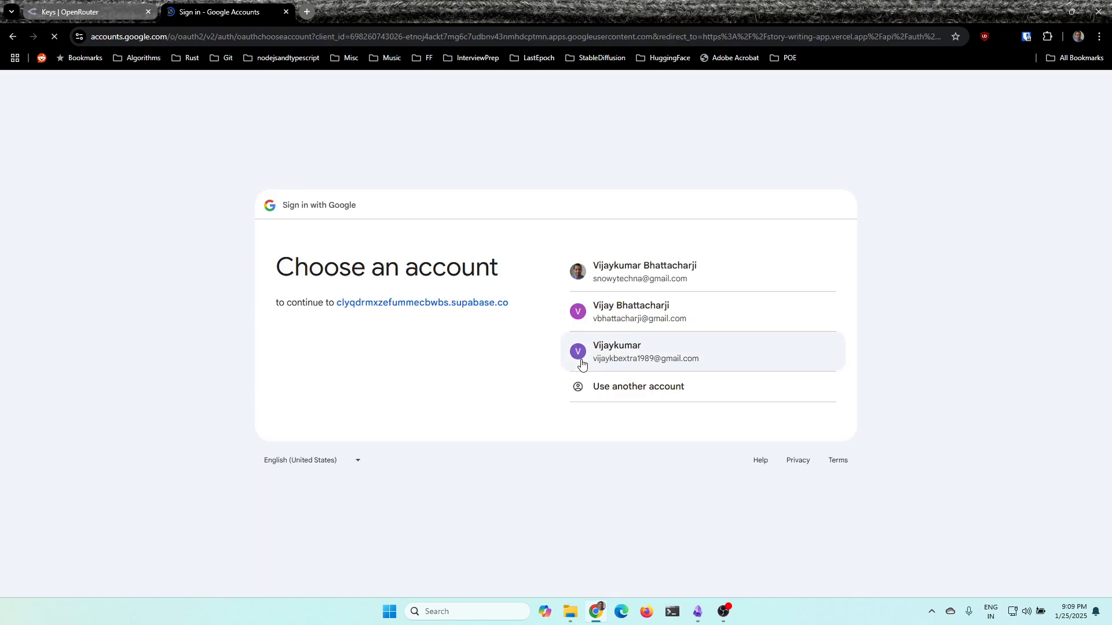
{"action": "left_click", "coordinate": [631, 257]}
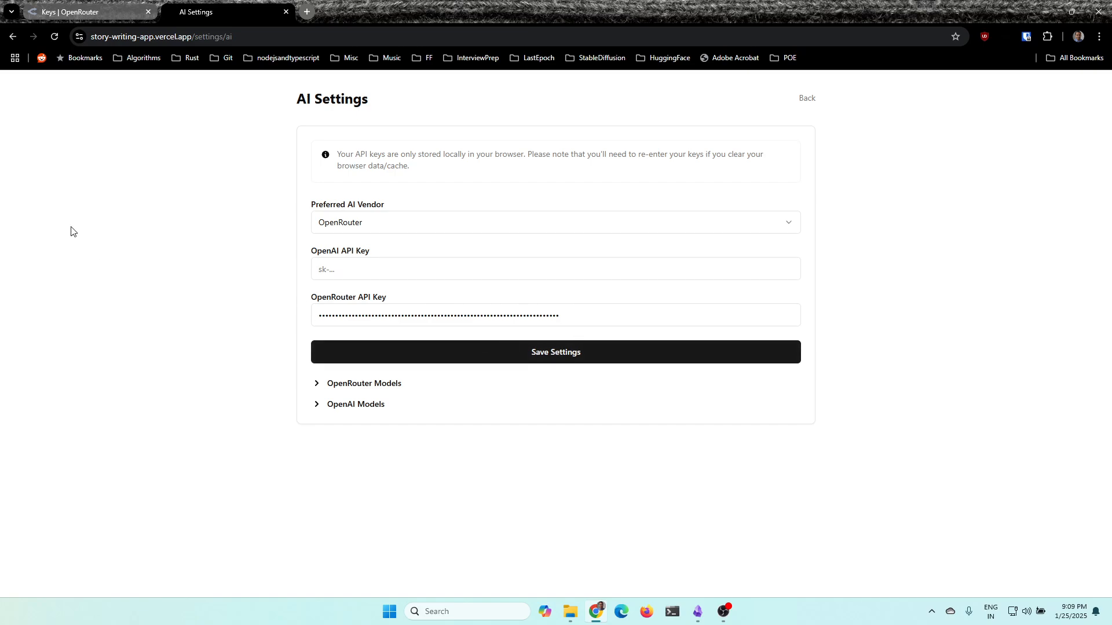
Switch to the OpenRouter site and go from its home page to the account's API keys page
{"action": "left_click", "coordinate": [110, 13]}
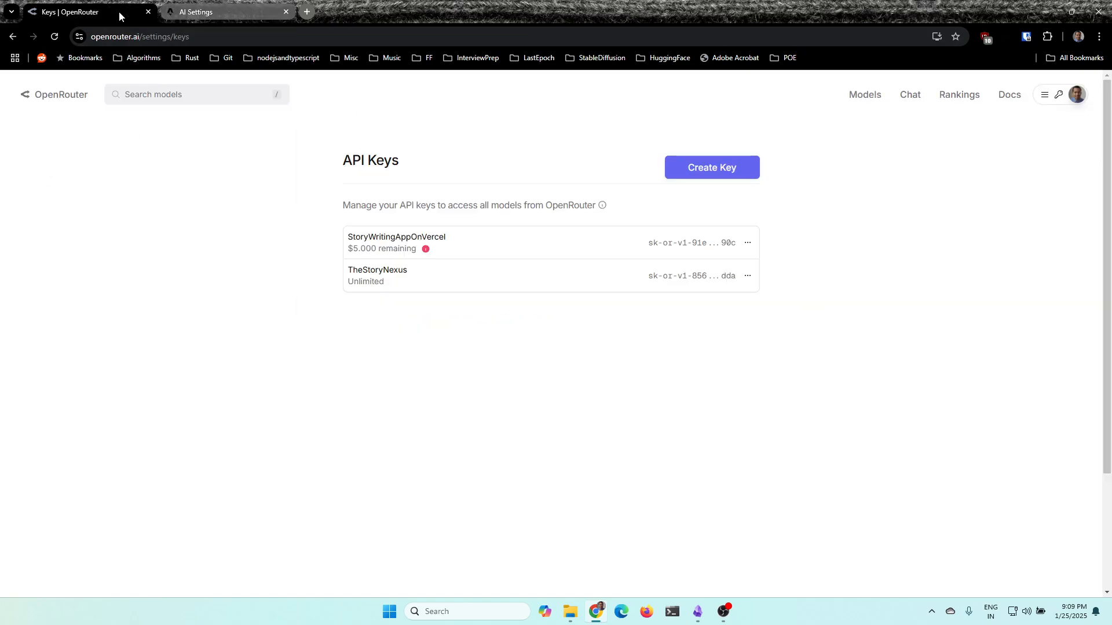
{"action": "left_click", "coordinate": [41, 97]}
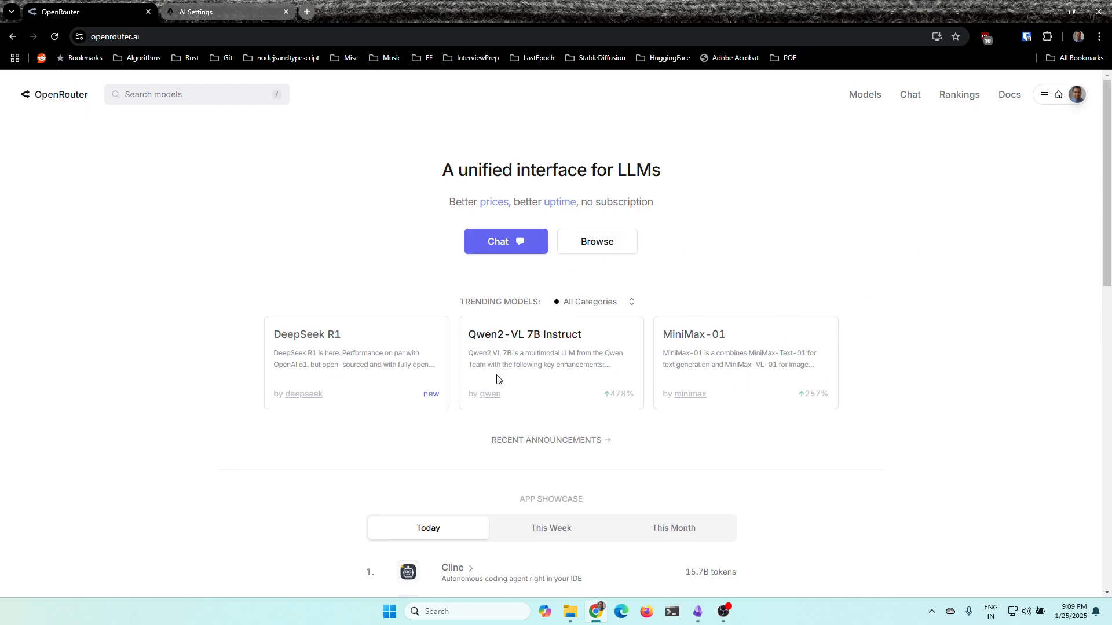
{"action": "mouse_move", "coordinate": [1064, 106]}
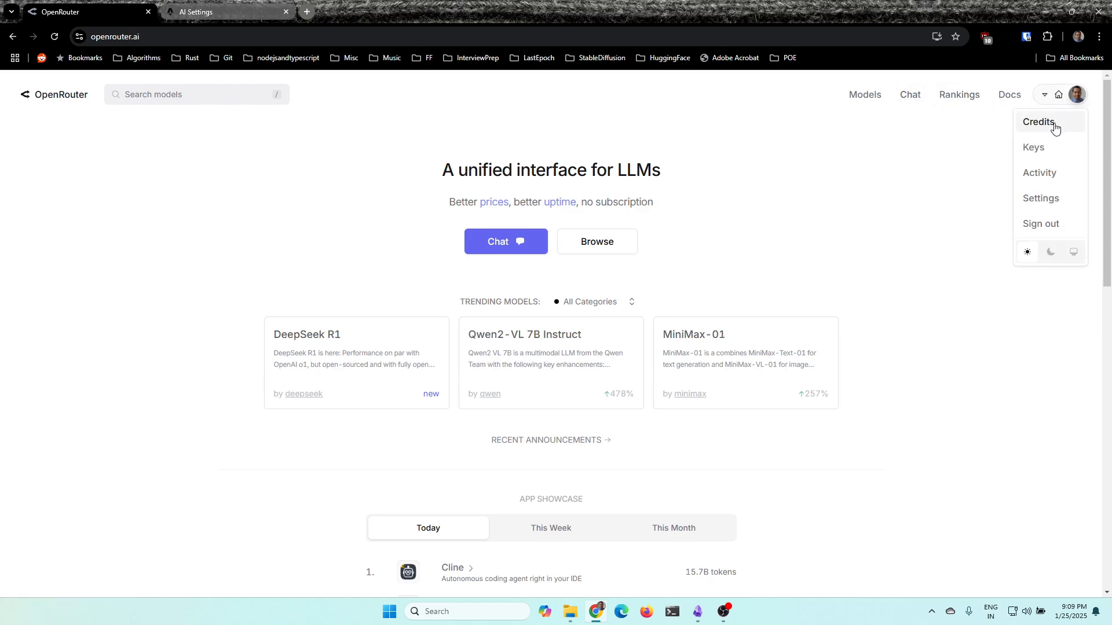
{"action": "left_click", "coordinate": [1036, 147]}
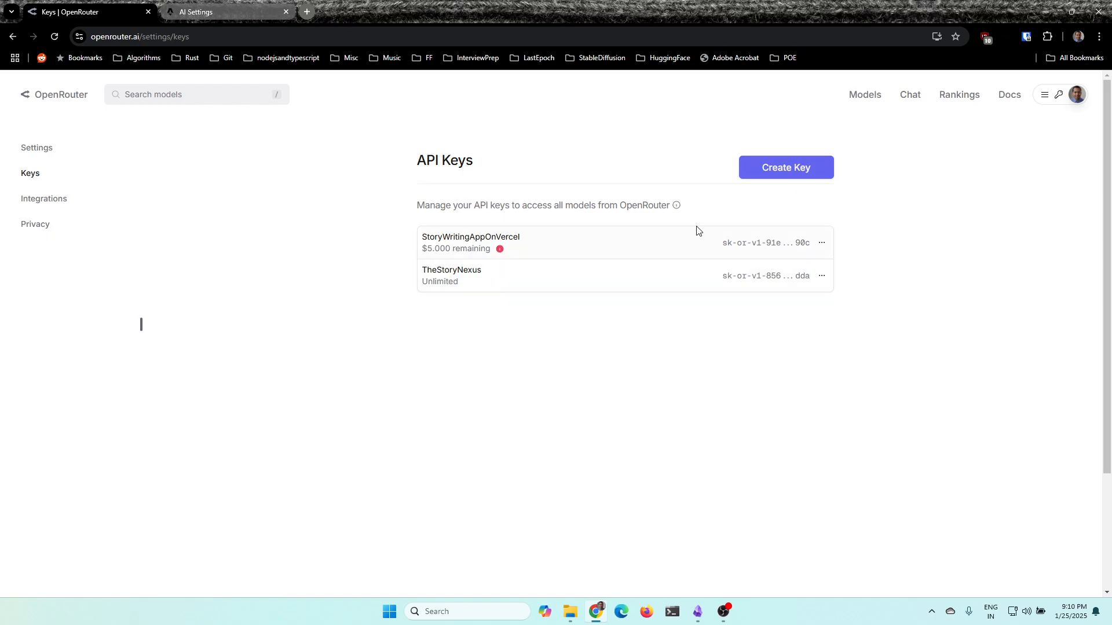
{"action": "left_click", "coordinate": [781, 176]}
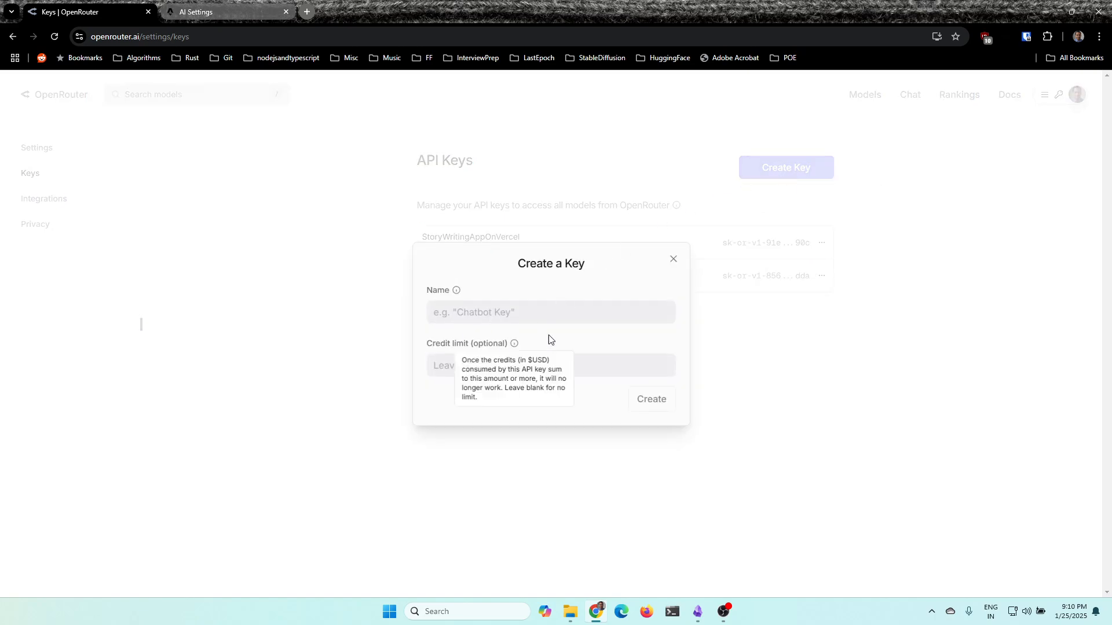
{"action": "left_click", "coordinate": [538, 315]}
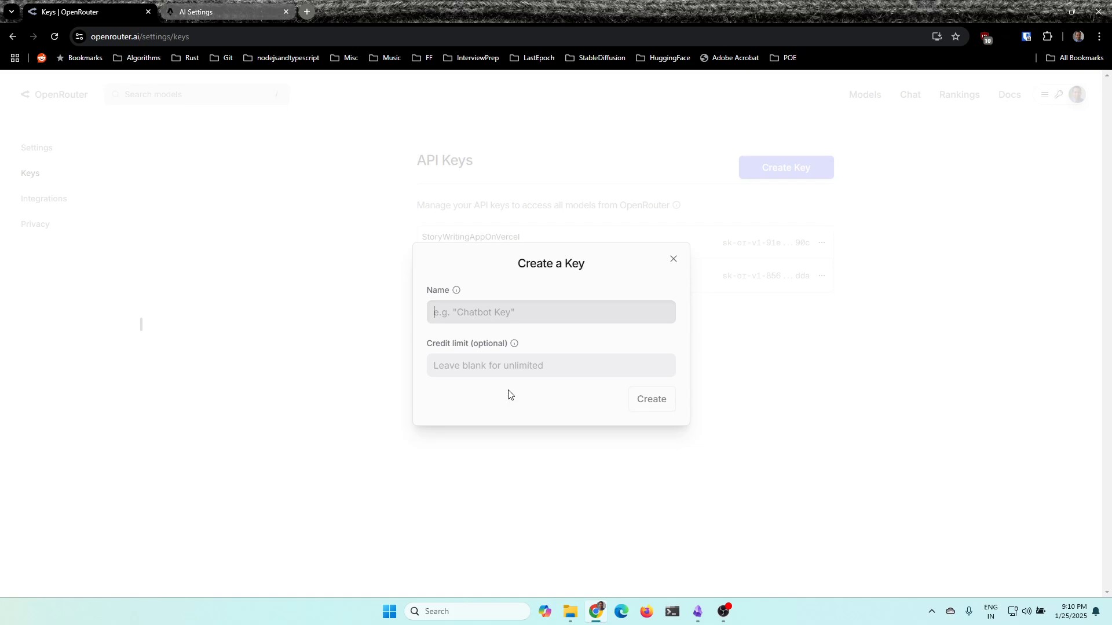
{"action": "left_click", "coordinate": [671, 259]}
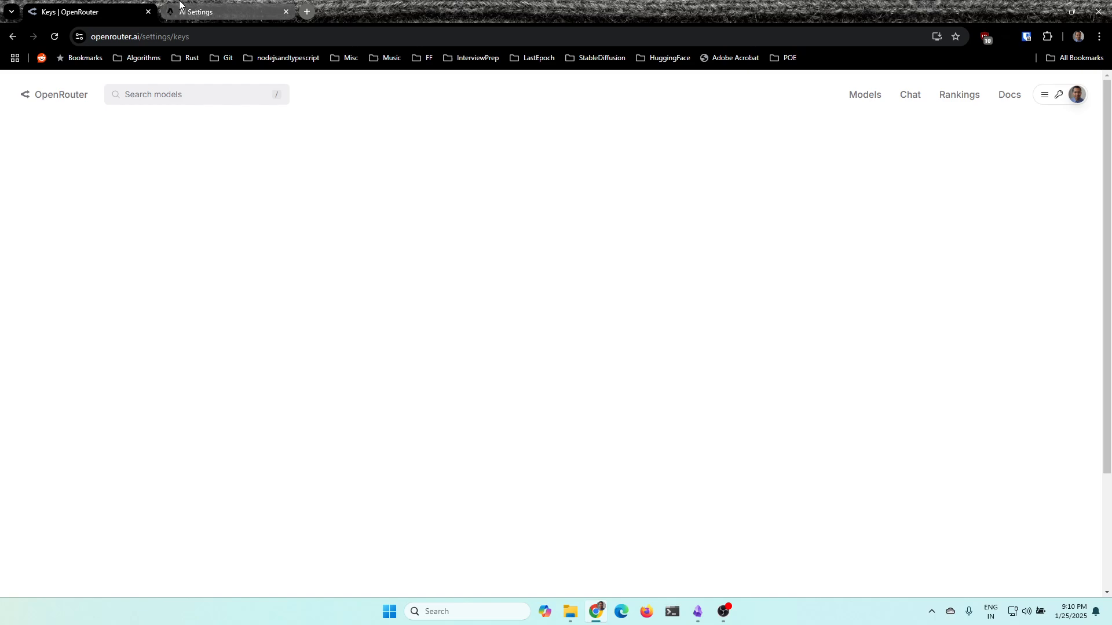
Return to The Story Nexus AI Settings and examine the lists of available OpenRouter and OpenAI models
{"action": "key", "text": "ctrl+Tab"}
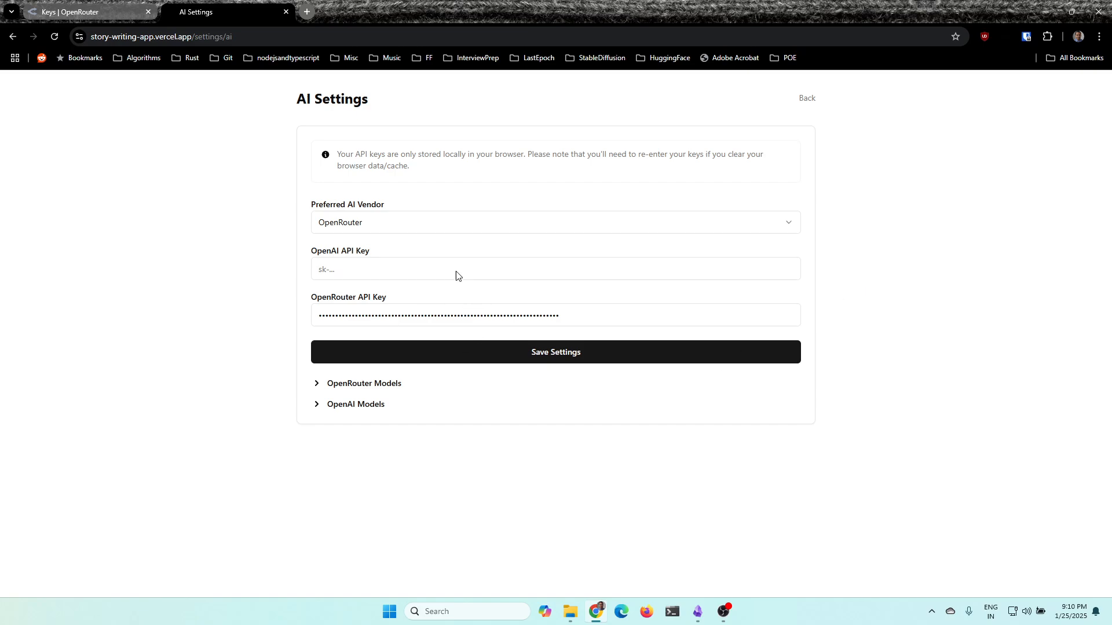
{"action": "left_click", "coordinate": [43, 6]}
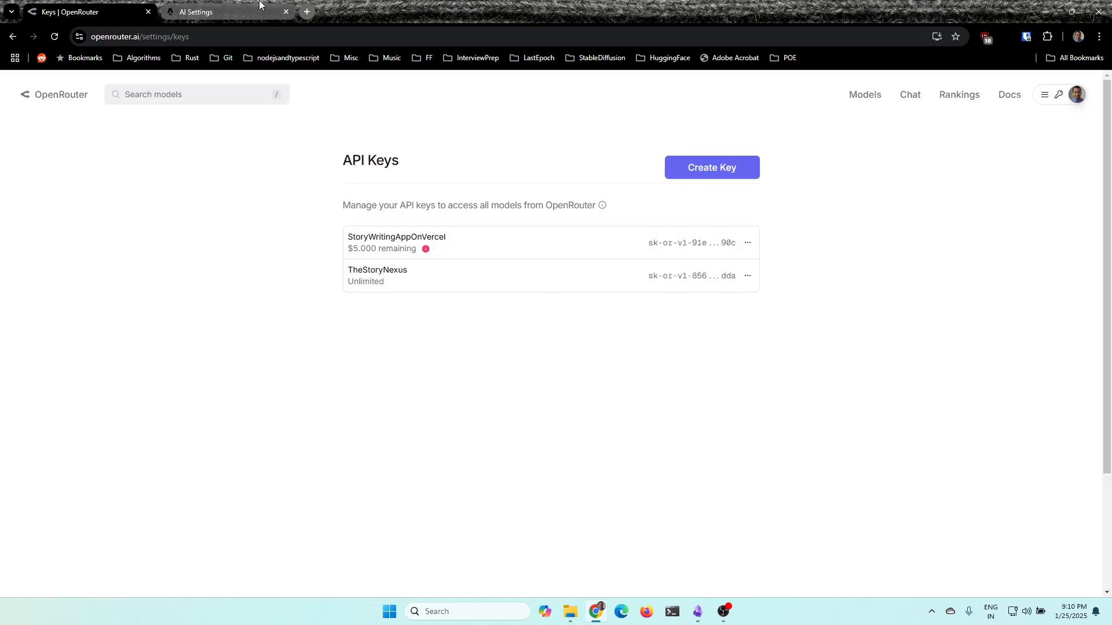
{"action": "key", "text": "ctrl+Tab"}
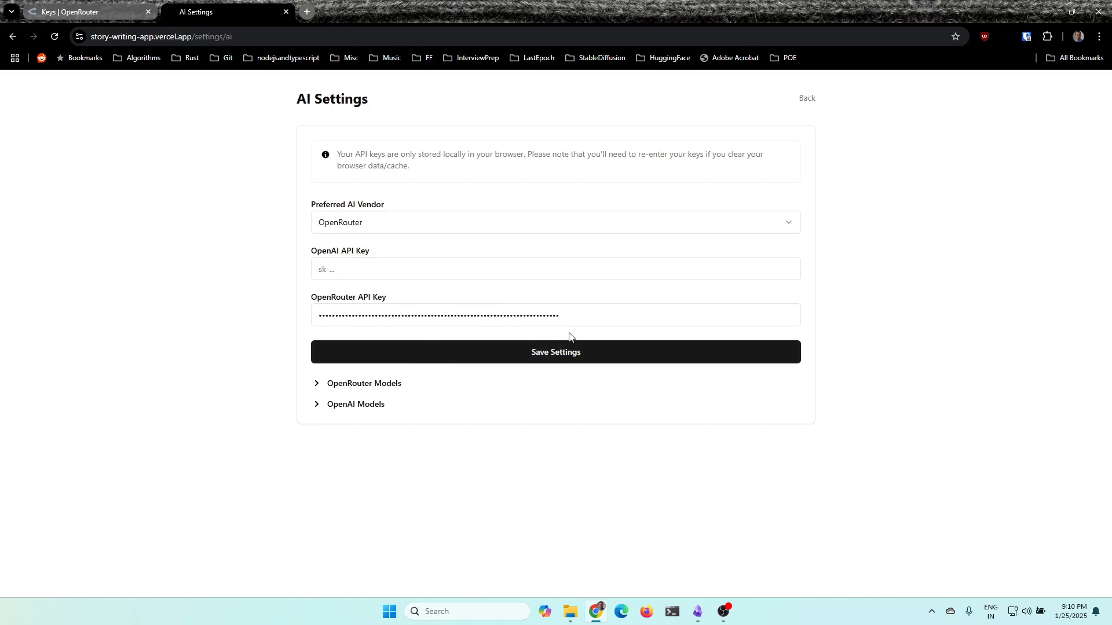
{"action": "mouse_move", "coordinate": [325, 391]}
{"action": "left_mouse_down"}
{"action": "mouse_move", "coordinate": [353, 390]}
{"action": "mouse_move", "coordinate": [327, 396]}
{"action": "left_mouse_up"}
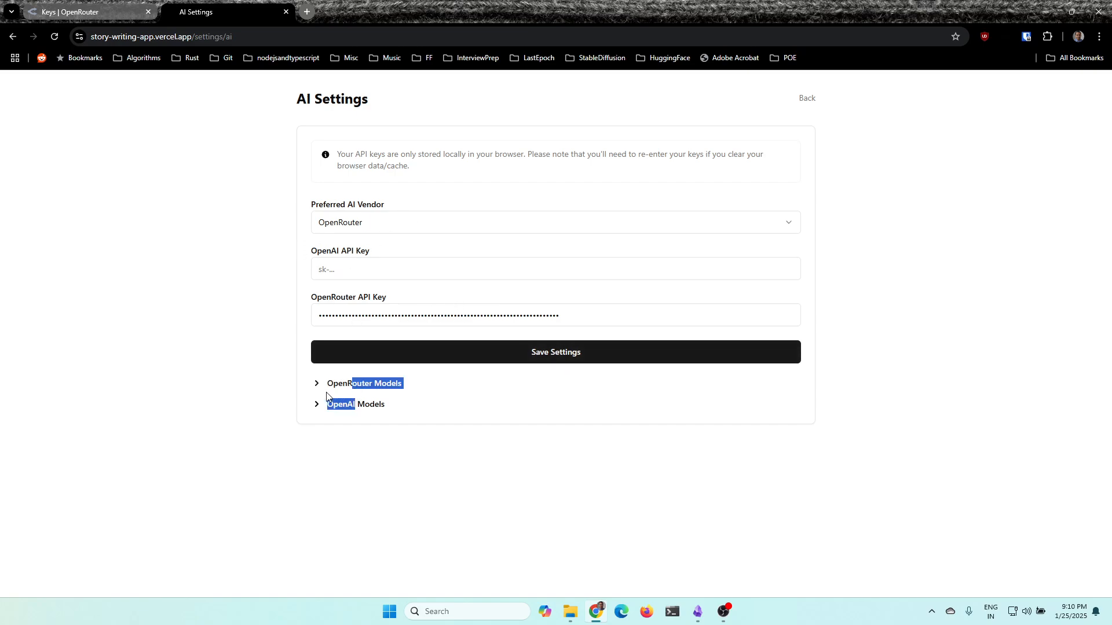
{"action": "left_click", "coordinate": [319, 386]}
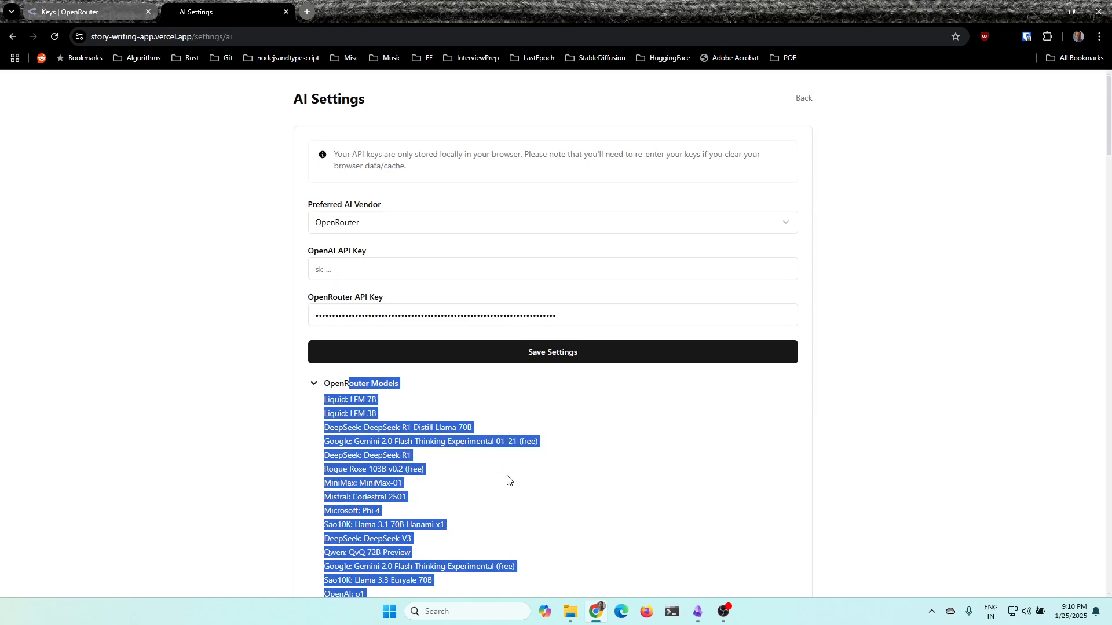
{"action": "left_click", "coordinate": [975, 408]}
{"action": "scroll", "coordinate": [950, 394], "scroll_direction": "down", "scroll_amount": 13}
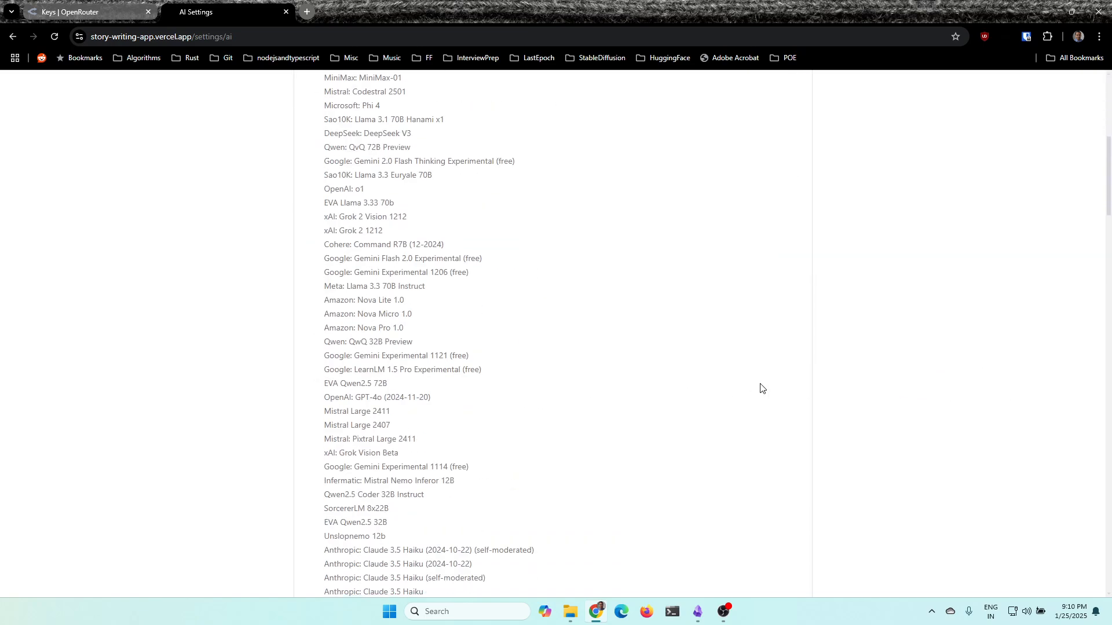
{"action": "scroll", "coordinate": [368, 416], "scroll_direction": "up", "scroll_amount": 12}
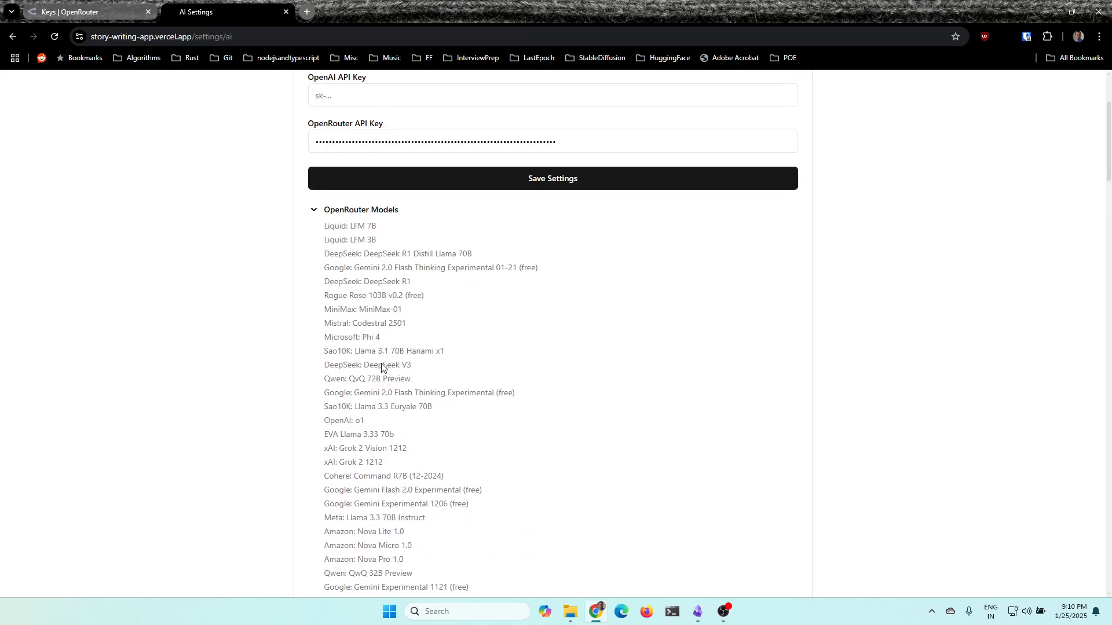
{"action": "scroll", "coordinate": [380, 376], "scroll_direction": "down", "scroll_amount": 5}
{"action": "scroll", "coordinate": [347, 258], "scroll_direction": "up", "scroll_amount": 5}
{"action": "scroll", "coordinate": [336, 253], "scroll_direction": "up", "scroll_amount": 2}
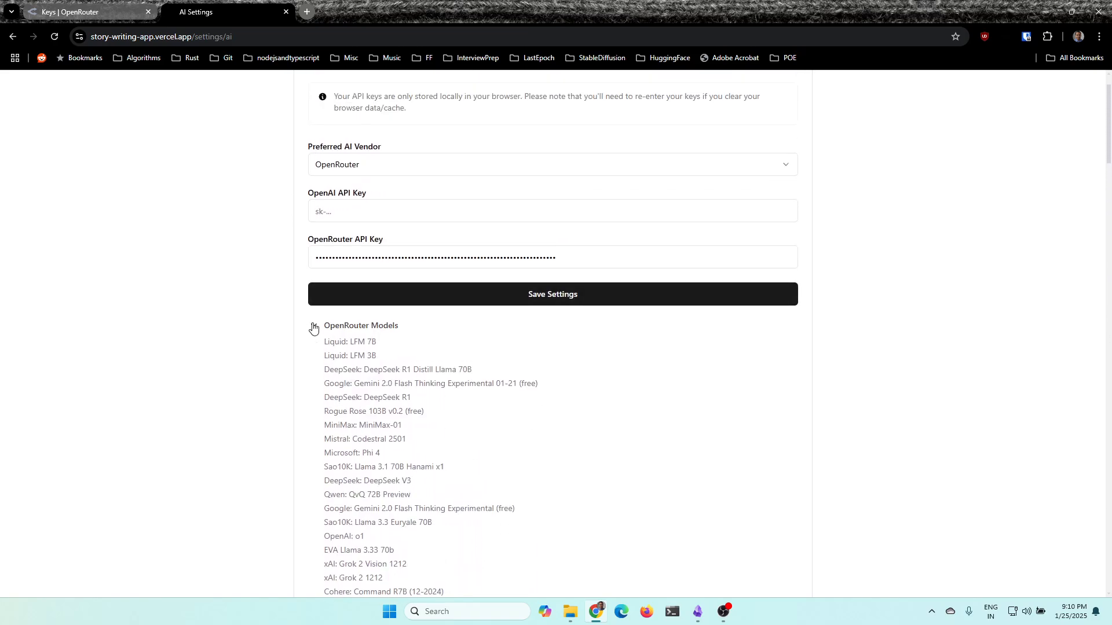
{"action": "left_click", "coordinate": [313, 327]}
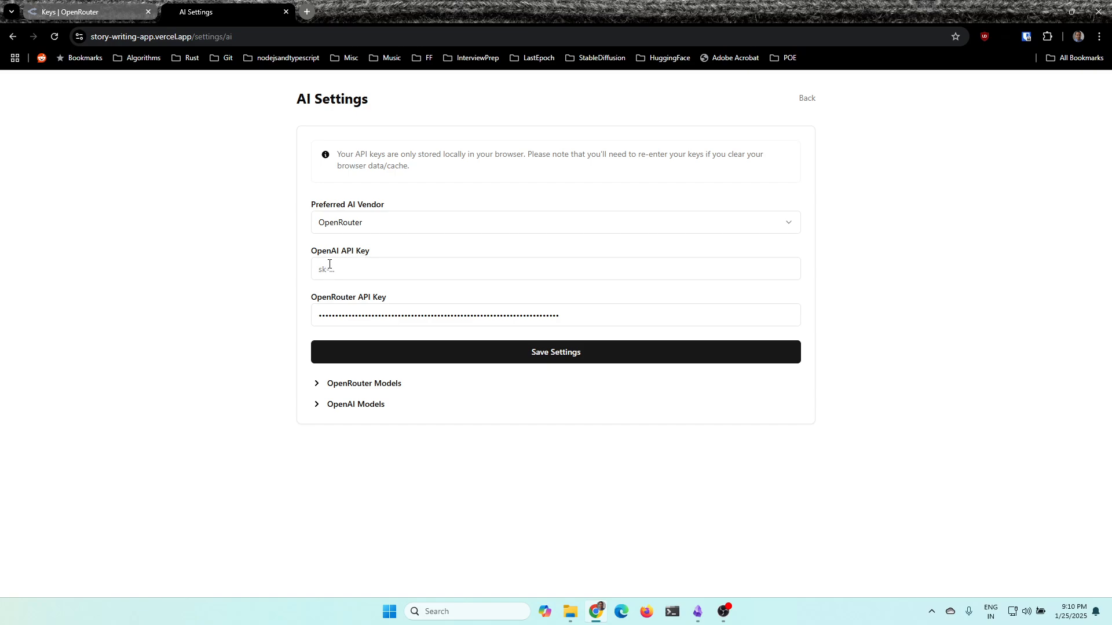
{"action": "left_click", "coordinate": [334, 404]}
{"action": "left_click", "coordinate": [370, 404]}
From the dashboard, create a new story titled "An example story" with the author's name, keeping English as the language
{"action": "left_click", "coordinate": [804, 98]}
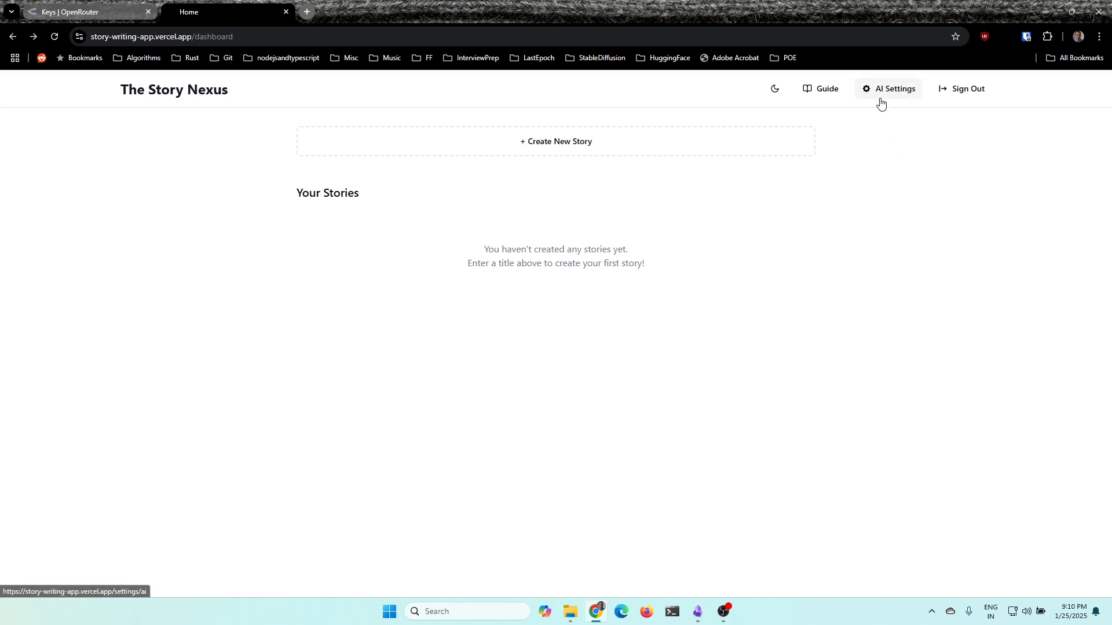
{"action": "left_click", "coordinate": [555, 152]}
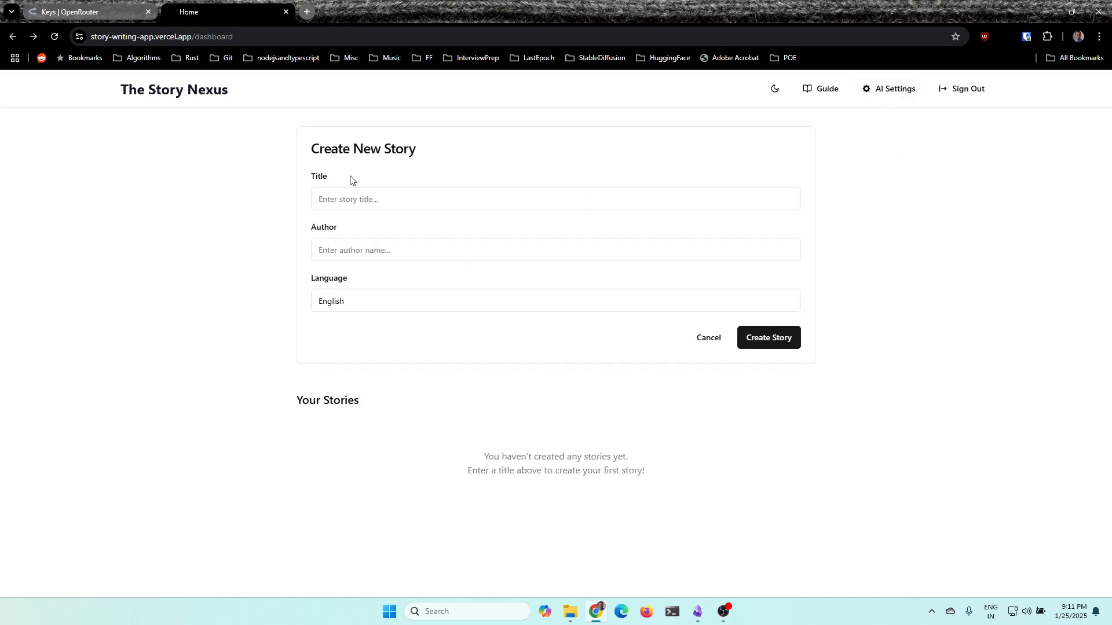
{"action": "left_click", "coordinate": [391, 199]}
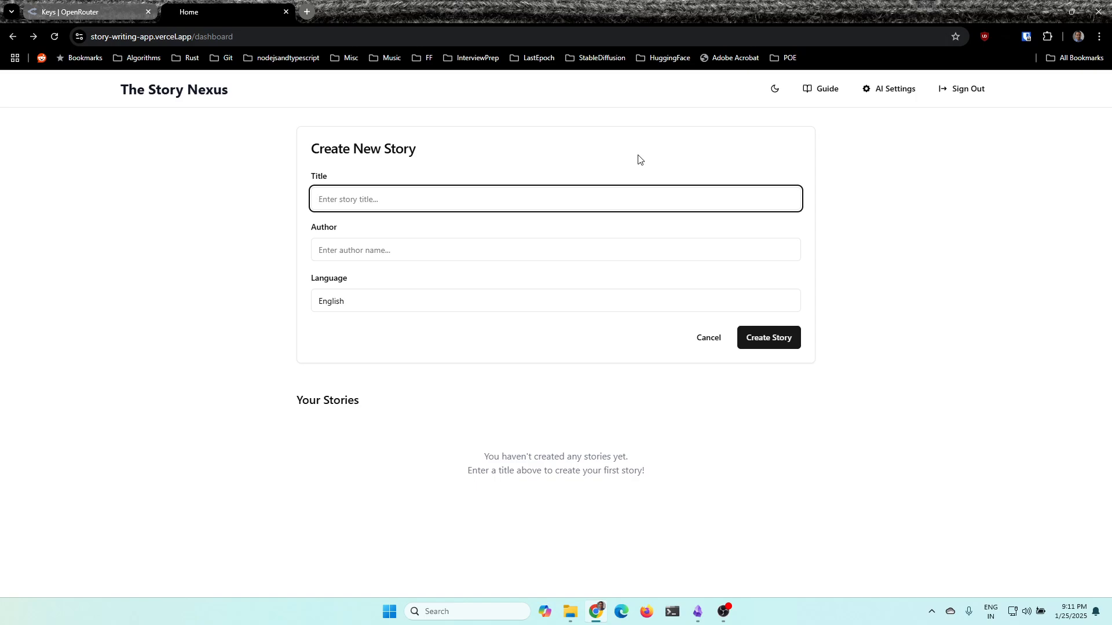
{"action": "type", "text": "An example story"}
{"action": "key", "text": "Tab"}
{"action": "type", "text": "Vija"}
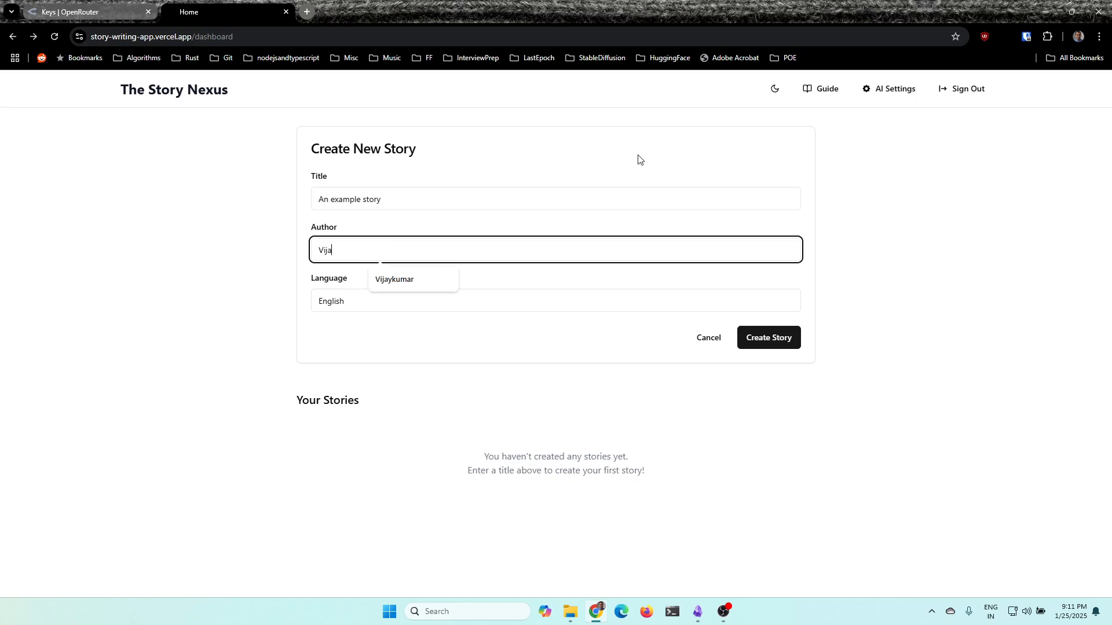
{"action": "type", "text": "ykumar"}
{"action": "key", "text": "Tab"}
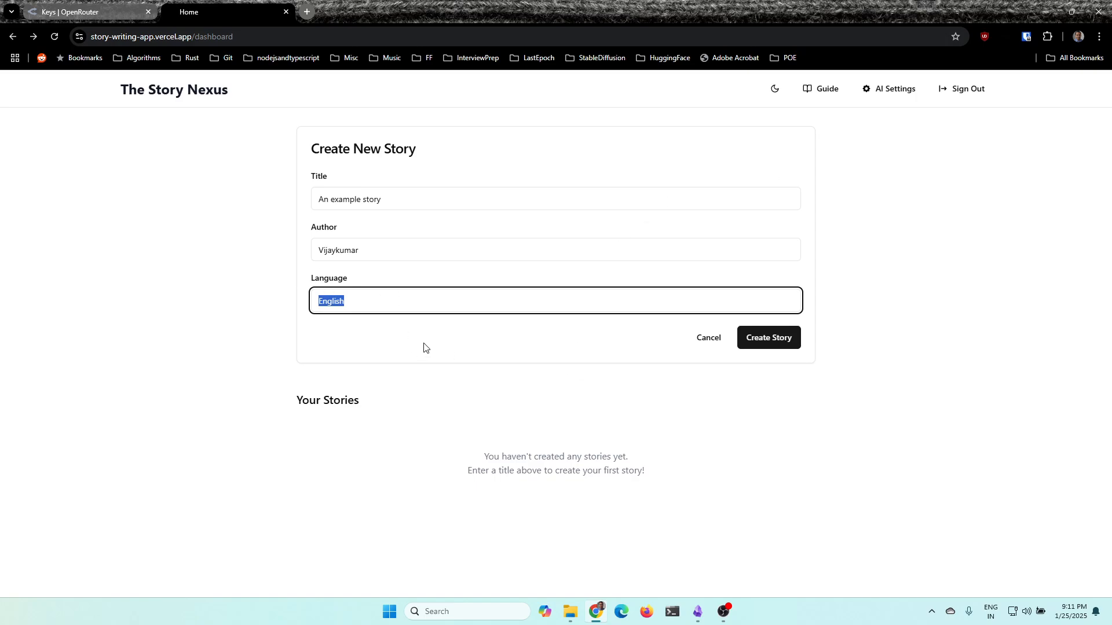
{"action": "left_click", "coordinate": [379, 346]}
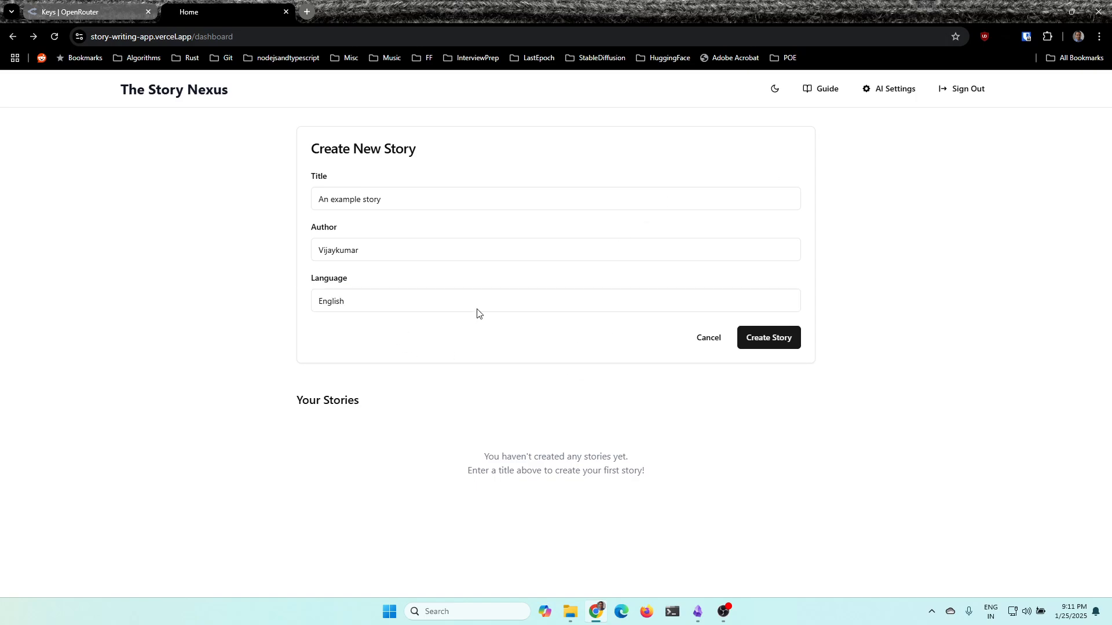
{"action": "left_click", "coordinate": [775, 342]}
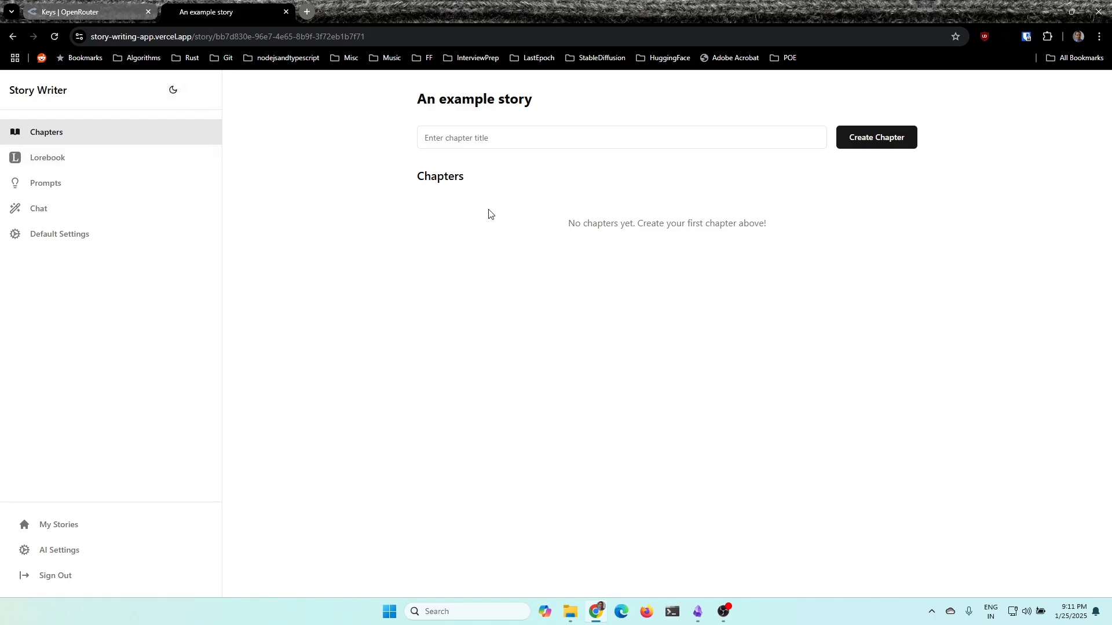
Switch the story page to the dark theme and back to the light theme
{"action": "left_click", "coordinate": [173, 90]}
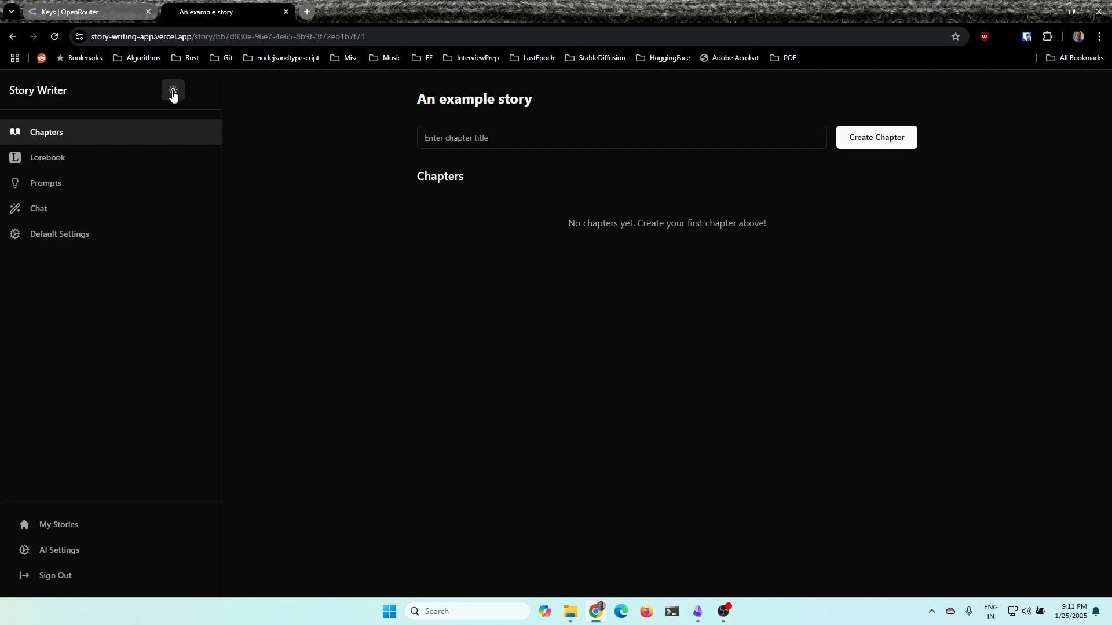
{"action": "left_click", "coordinate": [172, 92]}
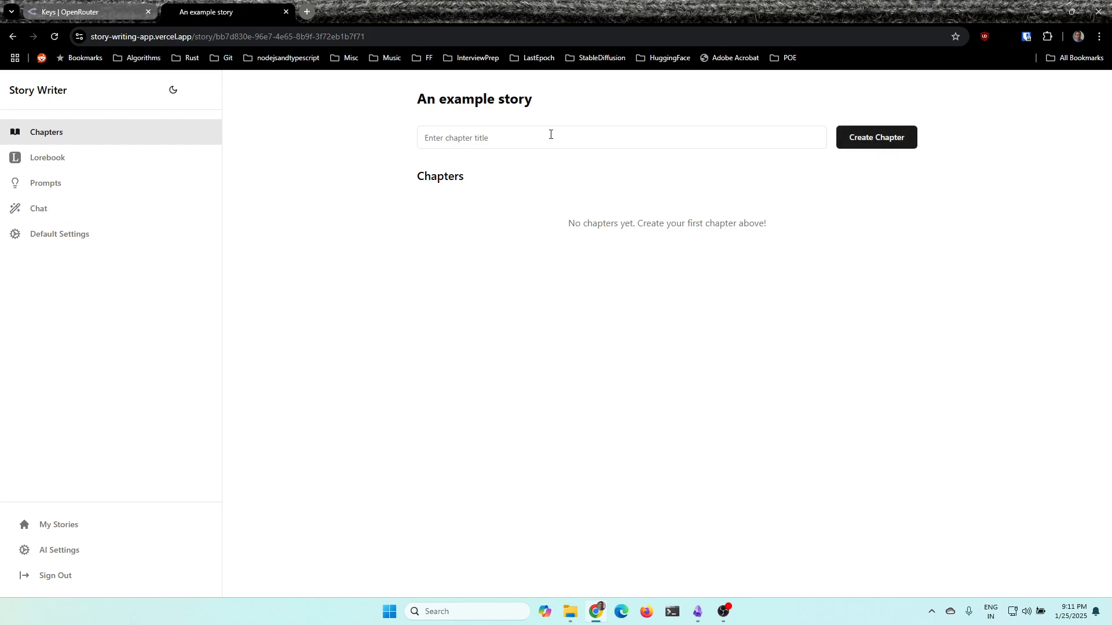
Create a chapter titled "An example chapter" in the example story
{"action": "left_click", "coordinate": [551, 134]}
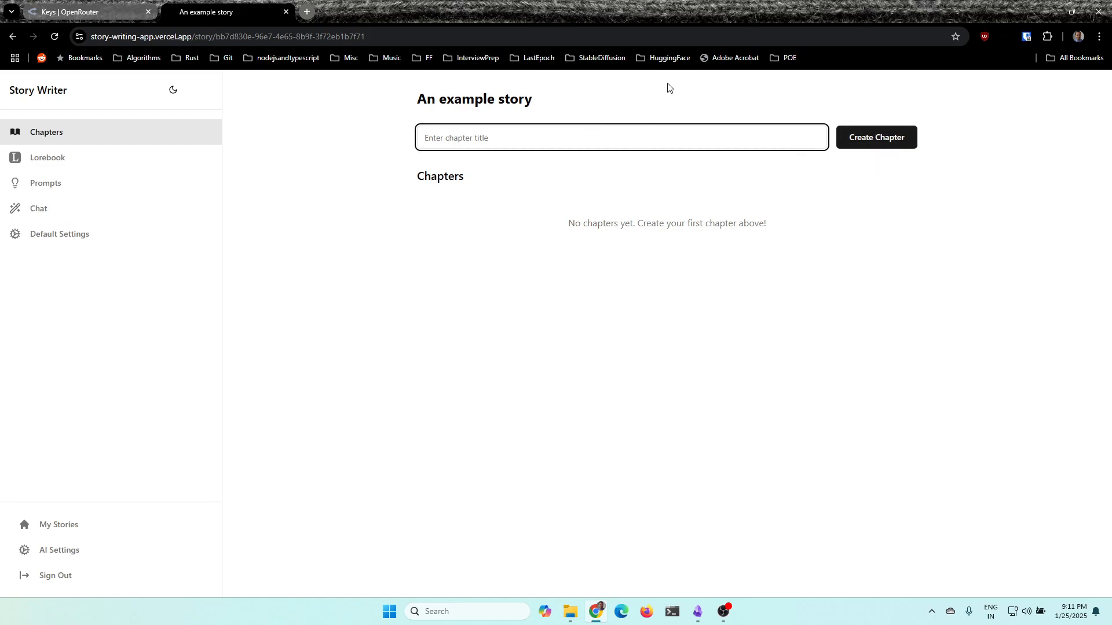
{"action": "type", "text": "Abn"}
{"action": "left_click", "coordinate": [883, 137]}
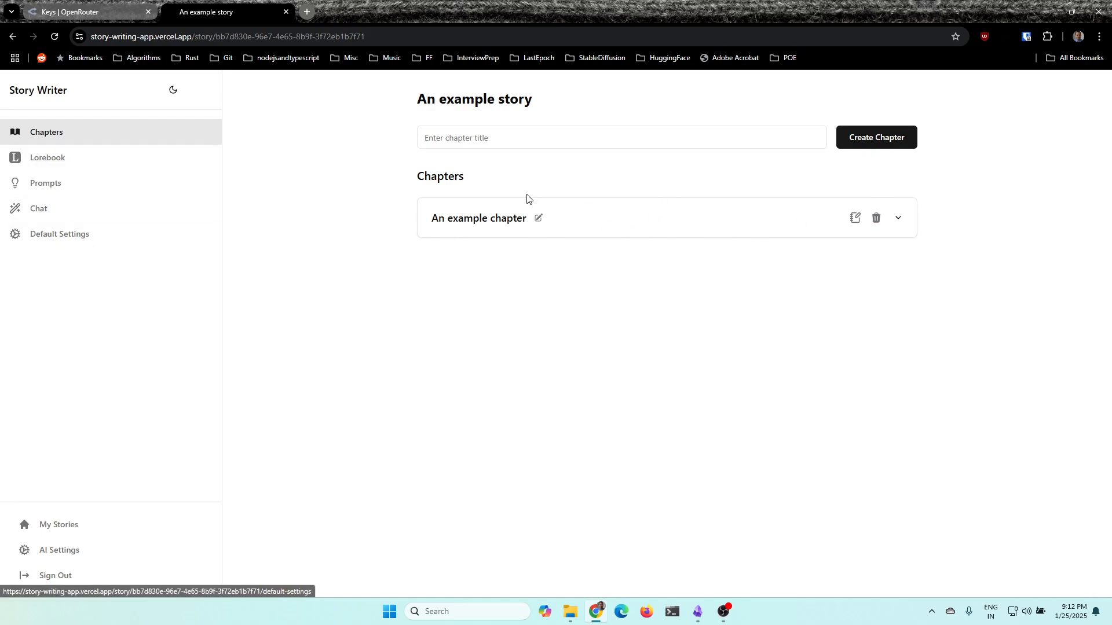
Open the example chapter in the editor and delete its placeholder text "Start writing your story here..."
{"action": "left_click", "coordinate": [854, 219]}
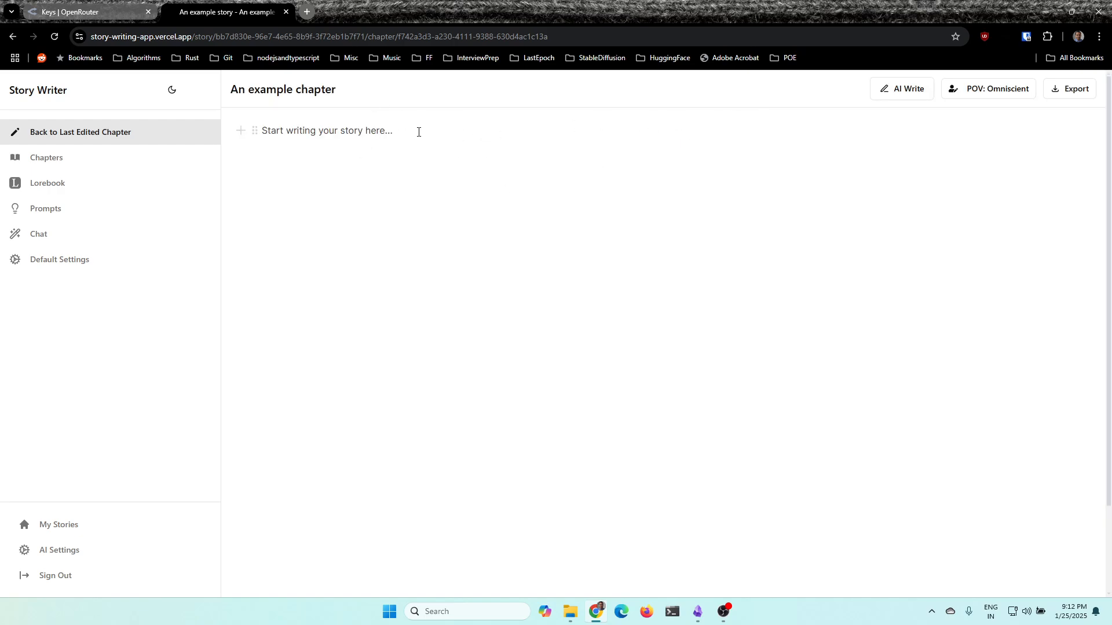
{"action": "left_click_drag", "start_coordinate": [418, 132], "coordinate": [226, 124]}
{"action": "key", "text": "BackSpace"}
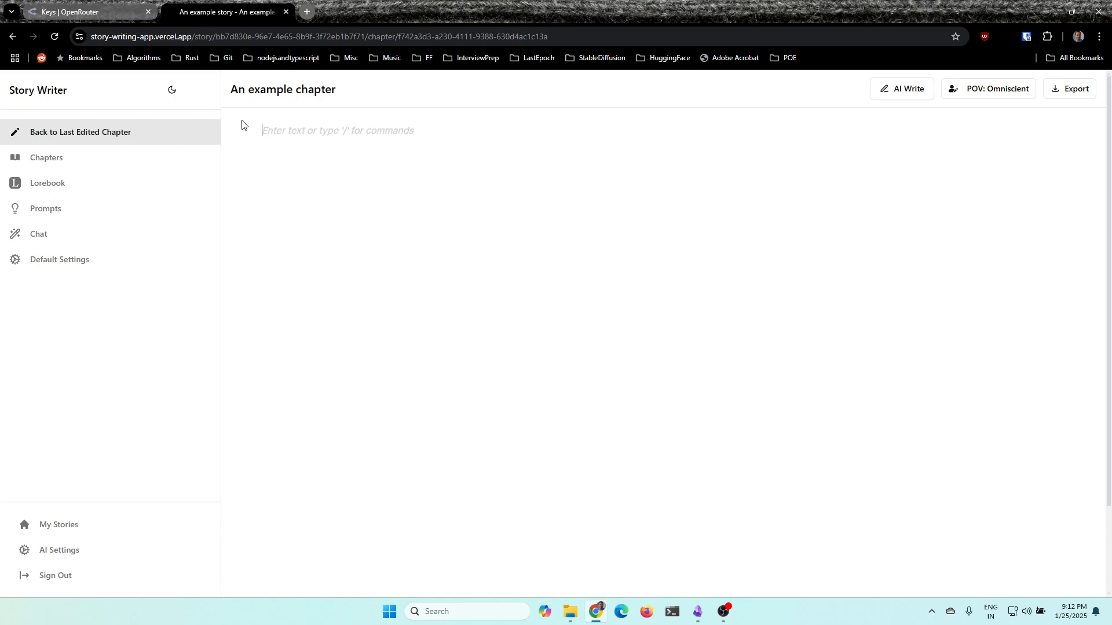
{"action": "type", "text": "asdasd"}
{"action": "key", "text": "ctrl+BackSpace"}
{"action": "key", "text": "ctrl+z"}
{"action": "key", "text": "BackSpace"}
{"action": "key", "text": "BackSpace"}
{"action": "key", "text": "BackSpace"}
{"action": "key", "text": "BackSpace"}
{"action": "key", "text": "BackSpace"}
{"action": "key", "text": "BackSpace"}
{"action": "type", "text": "asdasdas"}
{"action": "key", "text": "BackSpace"}
{"action": "key", "text": "BackSpace"}
{"action": "key", "text": "BackSpace"}
{"action": "key", "text": "BackSpace"}
{"action": "key", "text": "BackSpace"}
{"action": "key", "text": "BackSpace"}
{"action": "key", "text": "BackSpace"}
{"action": "key", "text": "BackSpace"}
Write "Hello" in the chapter and format the word as Heading 1
{"action": "type", "text": "Hello"}
{"action": "left_click_drag", "start_coordinate": [311, 124], "coordinate": [255, 132]}
{"action": "right_click", "coordinate": [281, 131]}
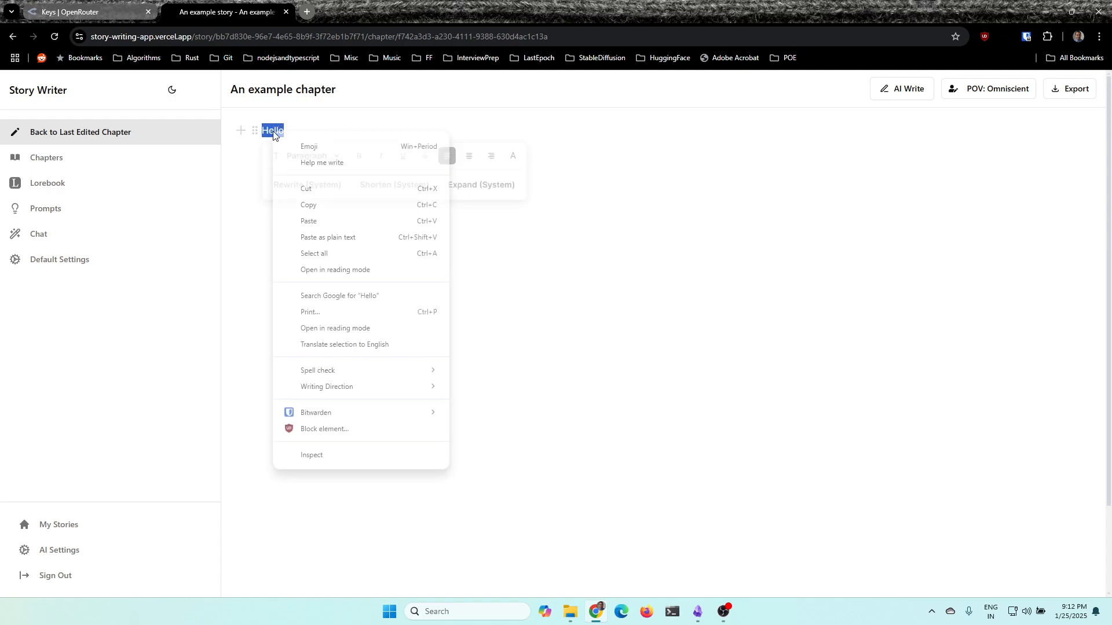
{"action": "left_click", "coordinate": [521, 172]}
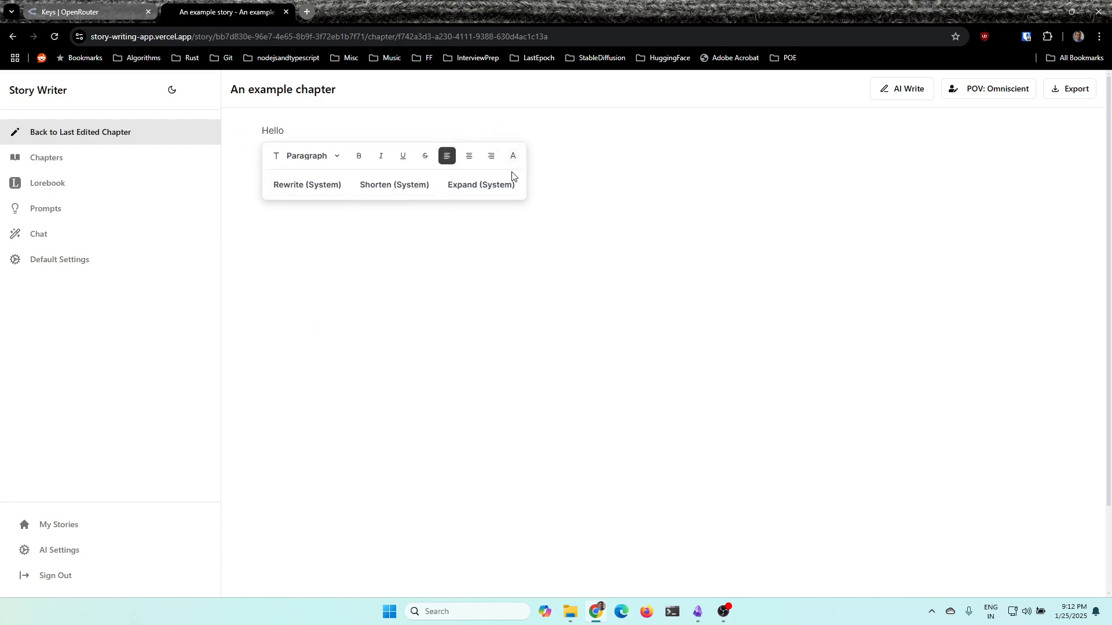
{"action": "left_click", "coordinate": [331, 157]}
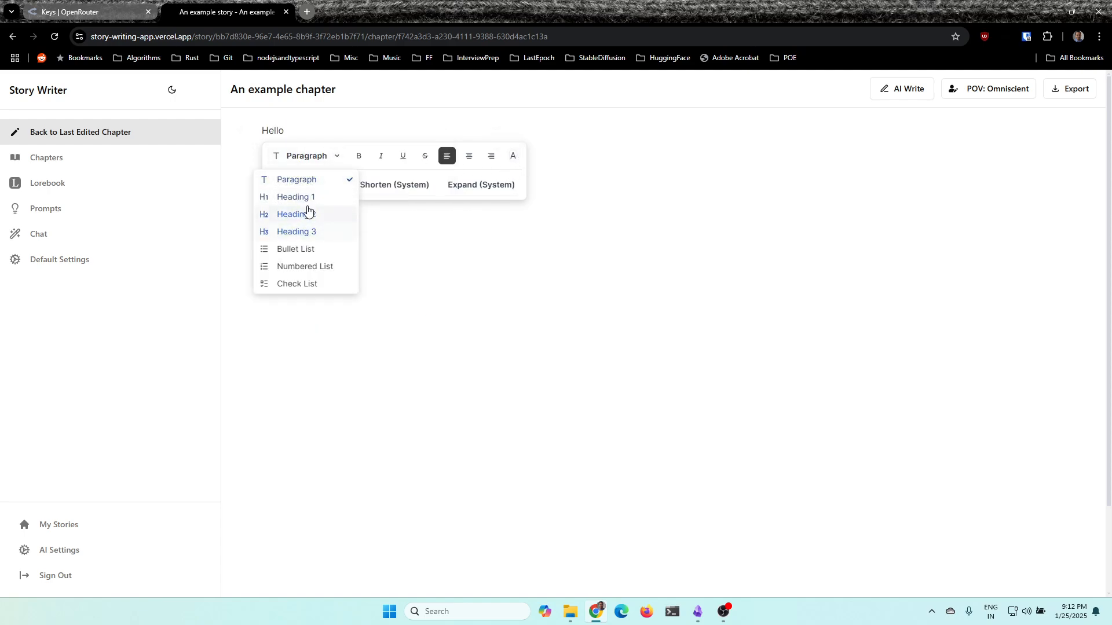
{"action": "left_click", "coordinate": [301, 197]}
{"action": "left_click", "coordinate": [606, 276]}
{"action": "left_click", "coordinate": [355, 158]}
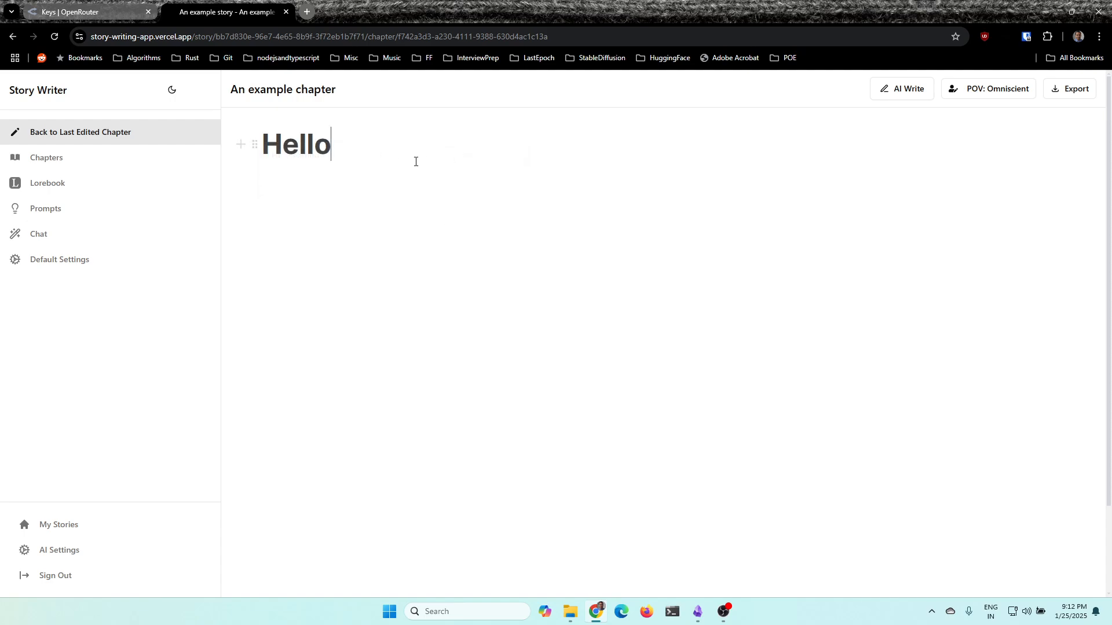
Undo the heading format on "Hello" and delete the word from the chapter
{"action": "key", "text": "ctrl+z"}
{"action": "left_click", "coordinate": [570, 184]}
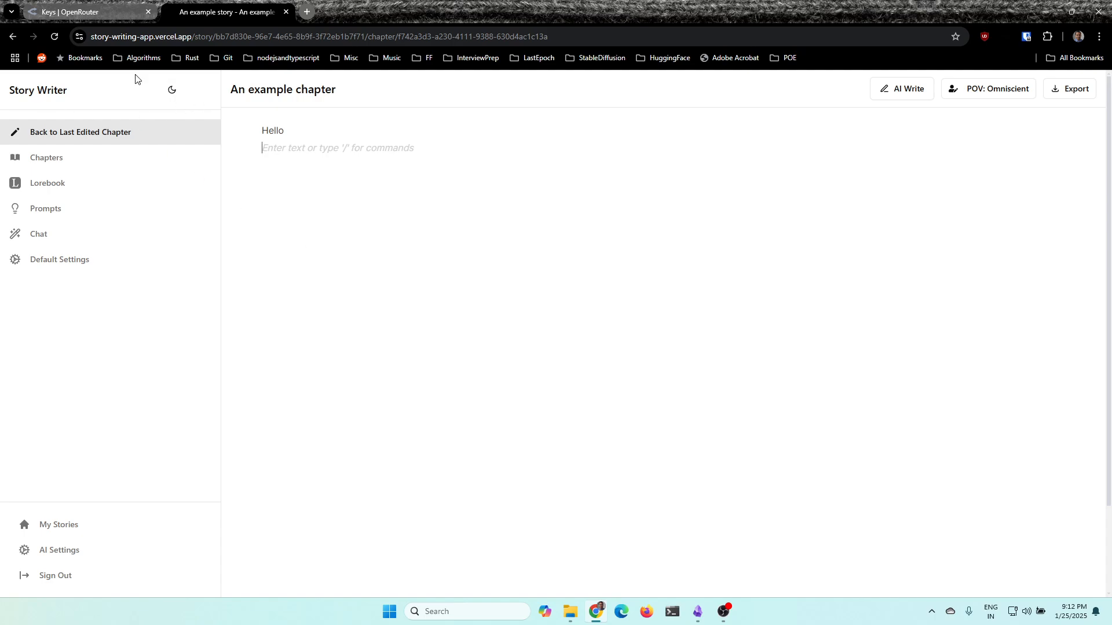
{"action": "left_click_drag", "start_coordinate": [285, 130], "coordinate": [259, 145]}
{"action": "key", "text": "BackSpace"}
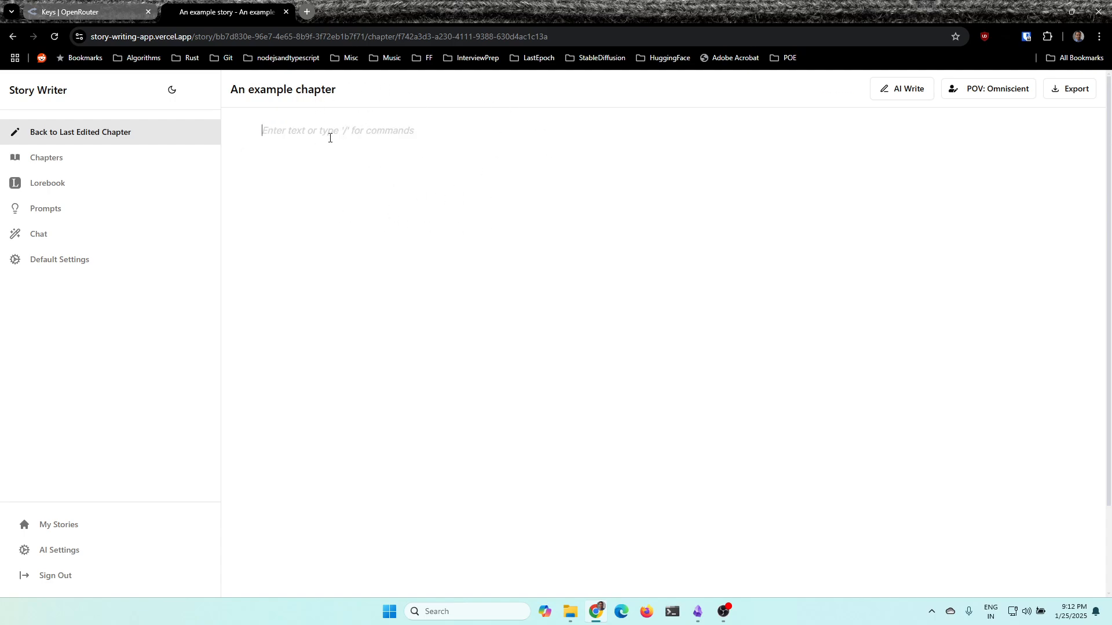
Copy the 150-word first chapter text from the "Story writing tutorial" note in Obsidian and paste it into the example chapter in Chrome
{"action": "left_click", "coordinate": [698, 612]}
{"action": "scroll", "coordinate": [655, 265], "scroll_direction": "up", "scroll_amount": 15}
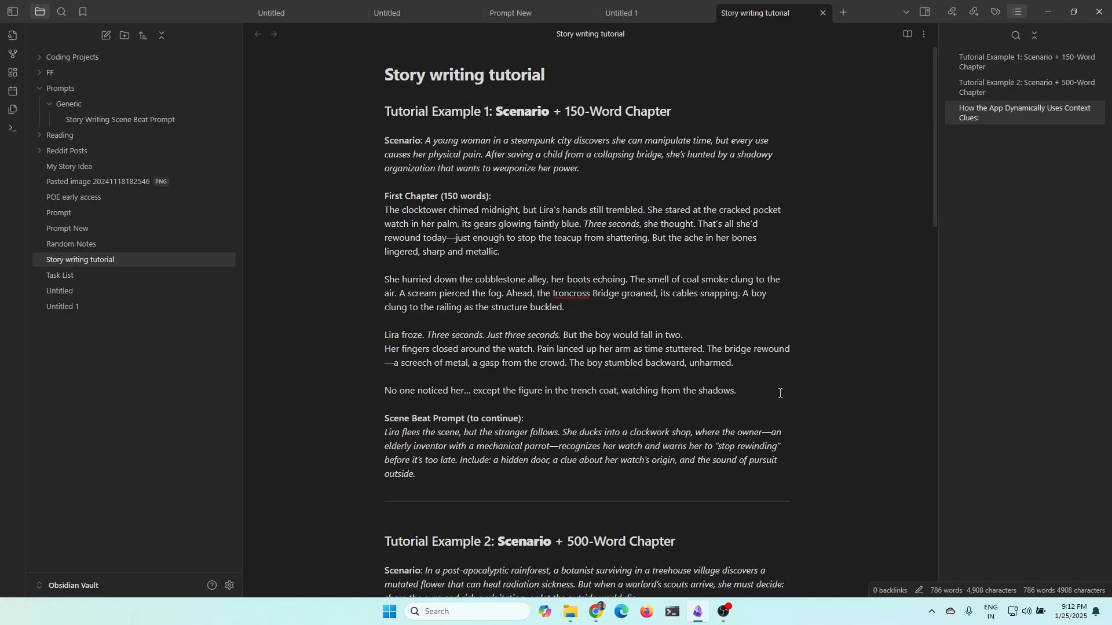
{"action": "left_click_drag", "start_coordinate": [779, 393], "coordinate": [377, 214]}
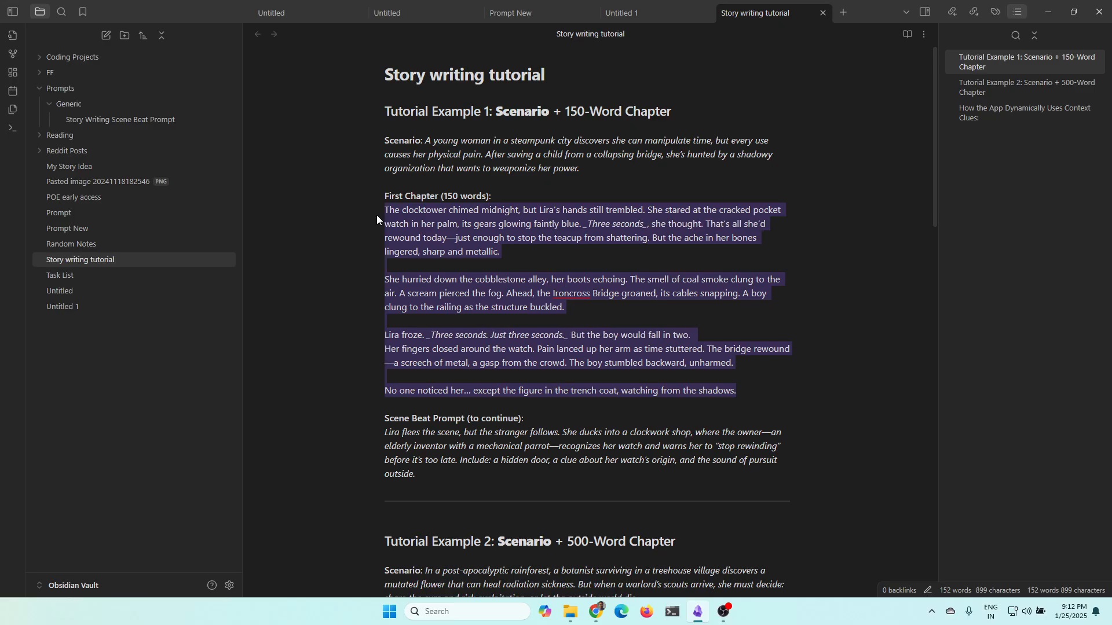
{"action": "key", "text": "ctrl+c"}
{"action": "key", "text": "alt+Tab"}
{"action": "left_click", "coordinate": [318, 151]}
{"action": "key", "text": "ctrl+v"}
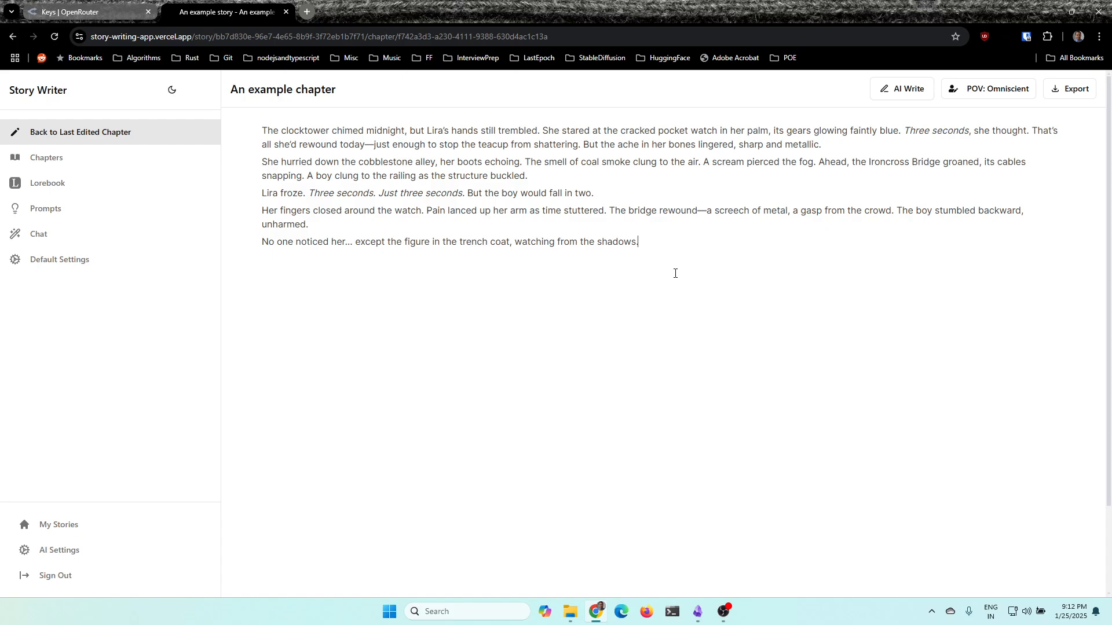
Insert a Scene Beat block on a new line after the chapter's last paragraph
{"action": "key", "text": "Return"}
{"action": "type", "text": "/"}
{"action": "key", "text": "Return"}
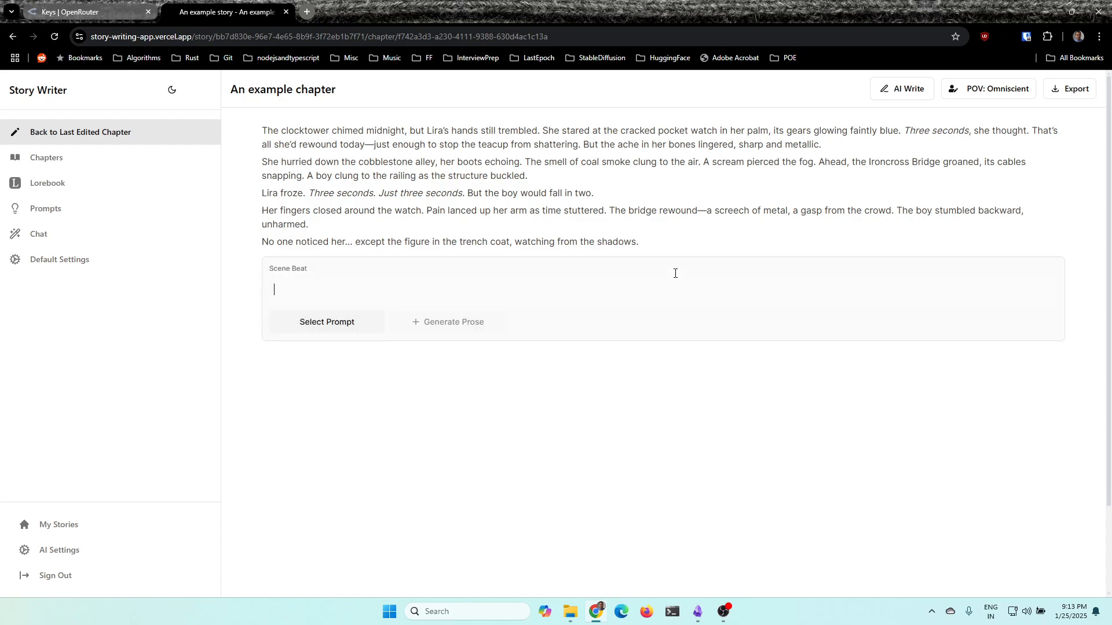
Write "What does Lira do next." as the instruction in the Scene Beat block
{"action": "type", "text": "What does Lira do next. Plea"}
{"action": "key", "text": "BackSpace"}
{"action": "key", "text": "BackSpace"}
{"action": "key", "text": "BackSpace"}
{"action": "key", "text": "BackSpace"}
{"action": "type", "text": "Pleas"}
{"action": "key", "text": "BackSpace"}
{"action": "key", "text": "BackSpace"}
{"action": "key", "text": "BackSpace"}
{"action": "key", "text": "BackSpace"}
{"action": "key", "text": "BackSpace"}
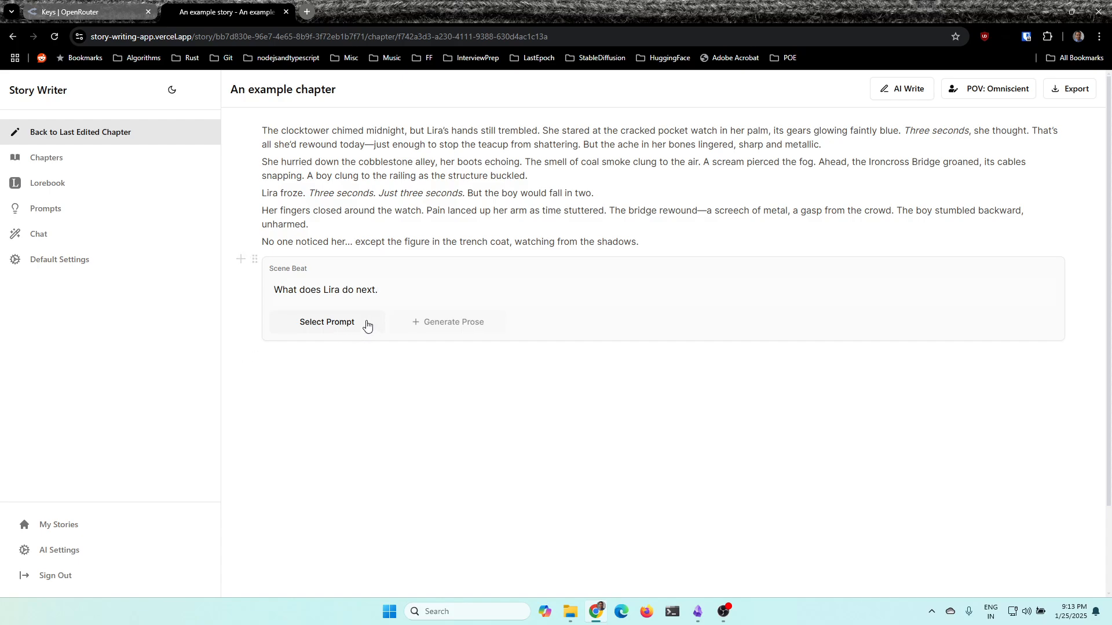
Set the scene beat to use the prompt "Scene Beat (System)" and the model llama-3.1-8b-instruct:free
{"action": "left_click", "coordinate": [324, 323]}
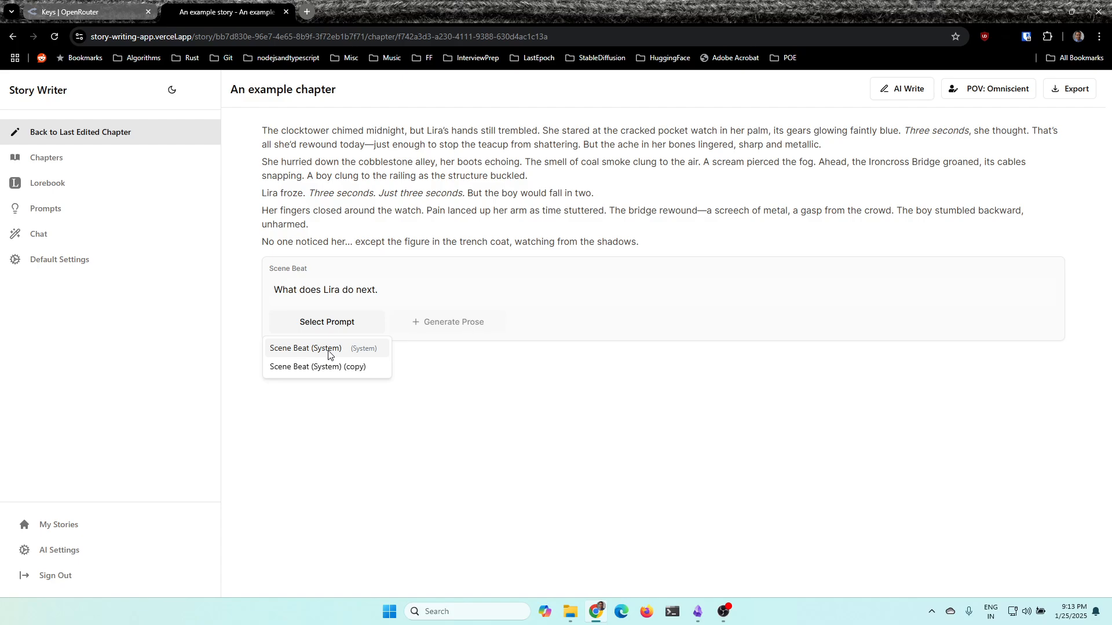
{"action": "left_click", "coordinate": [327, 351]}
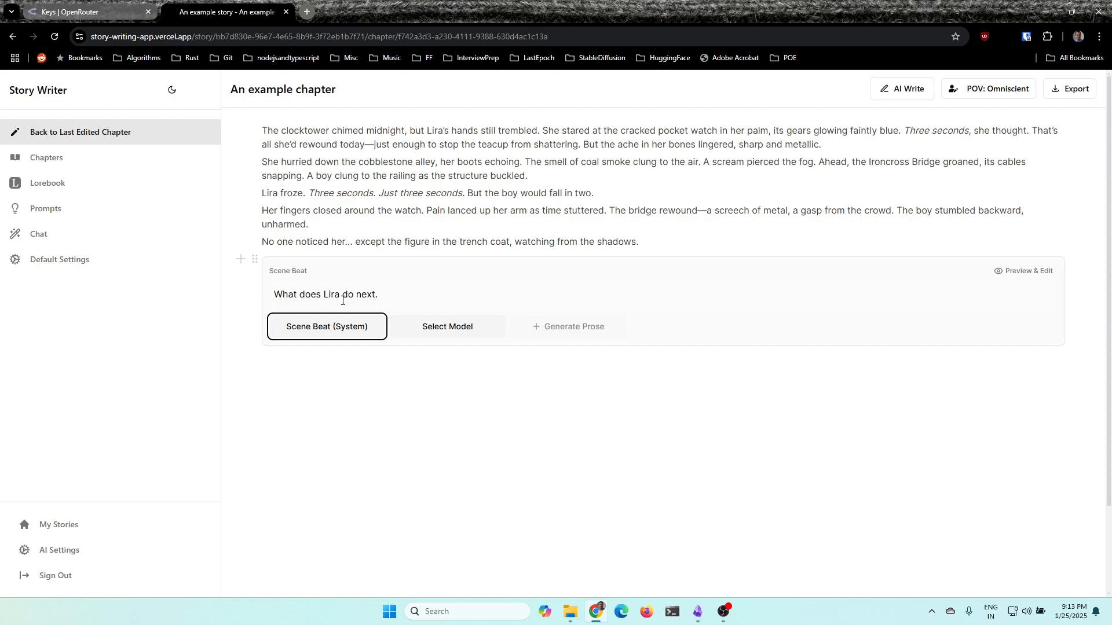
{"action": "left_click", "coordinate": [406, 295]}
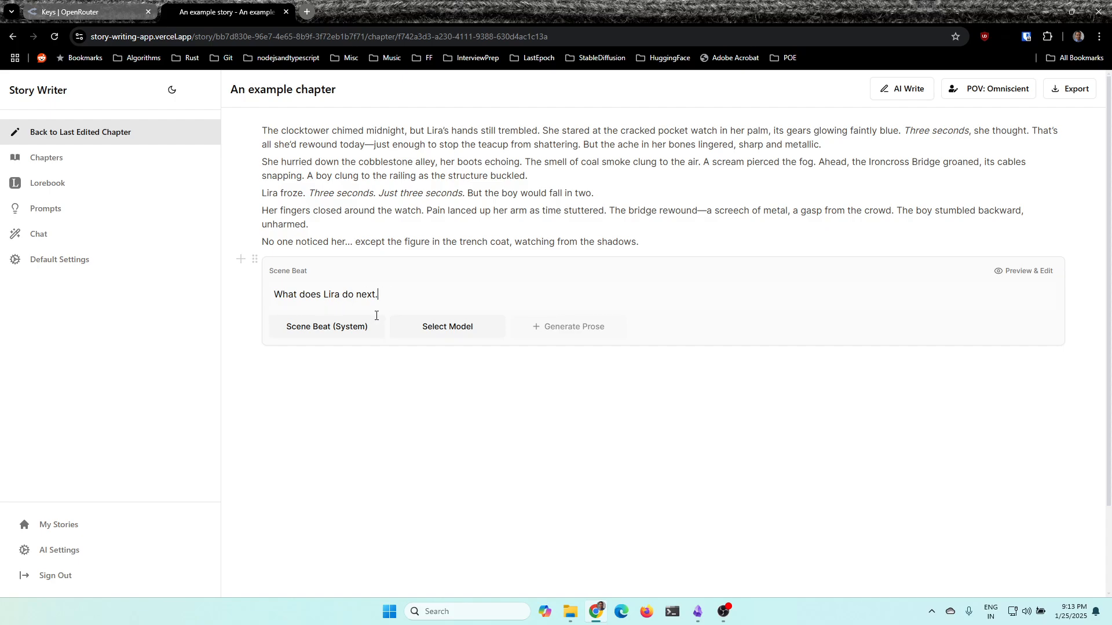
{"action": "left_click", "coordinate": [472, 328]}
{"action": "scroll", "coordinate": [464, 387], "scroll_direction": "down", "scroll_amount": 1}
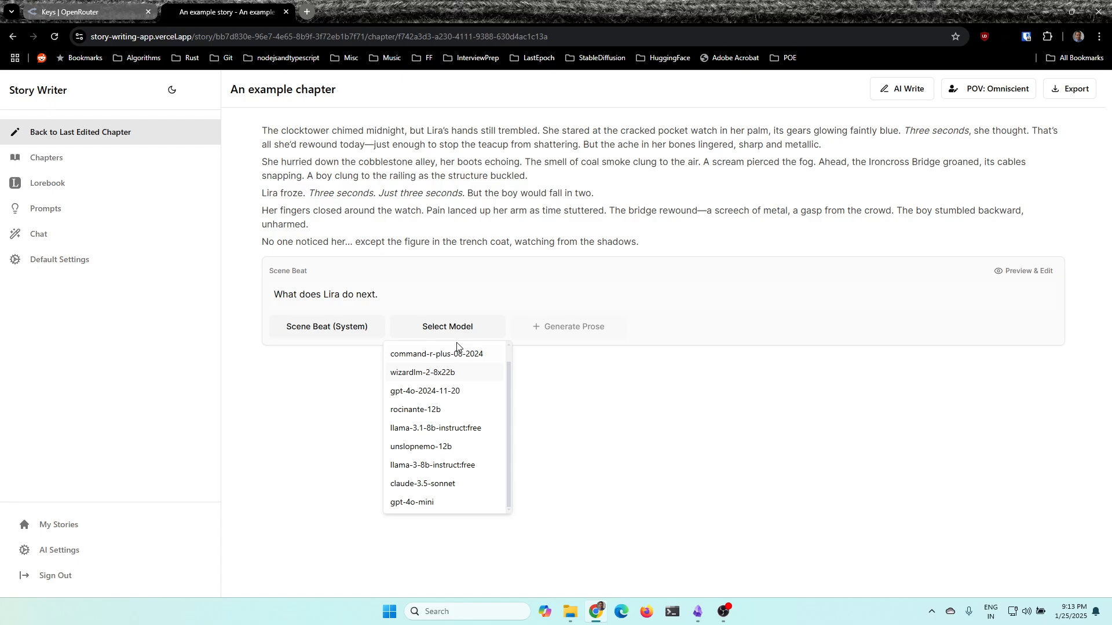
{"action": "scroll", "coordinate": [461, 354], "scroll_direction": "up", "scroll_amount": 1}
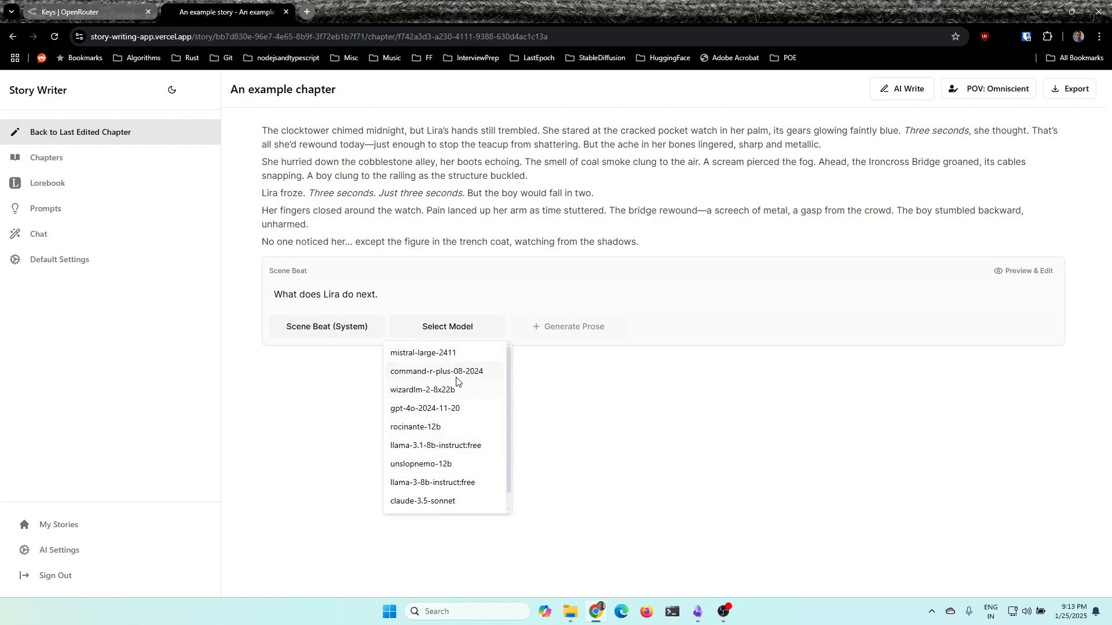
{"action": "scroll", "coordinate": [460, 406], "scroll_direction": "down", "scroll_amount": 1}
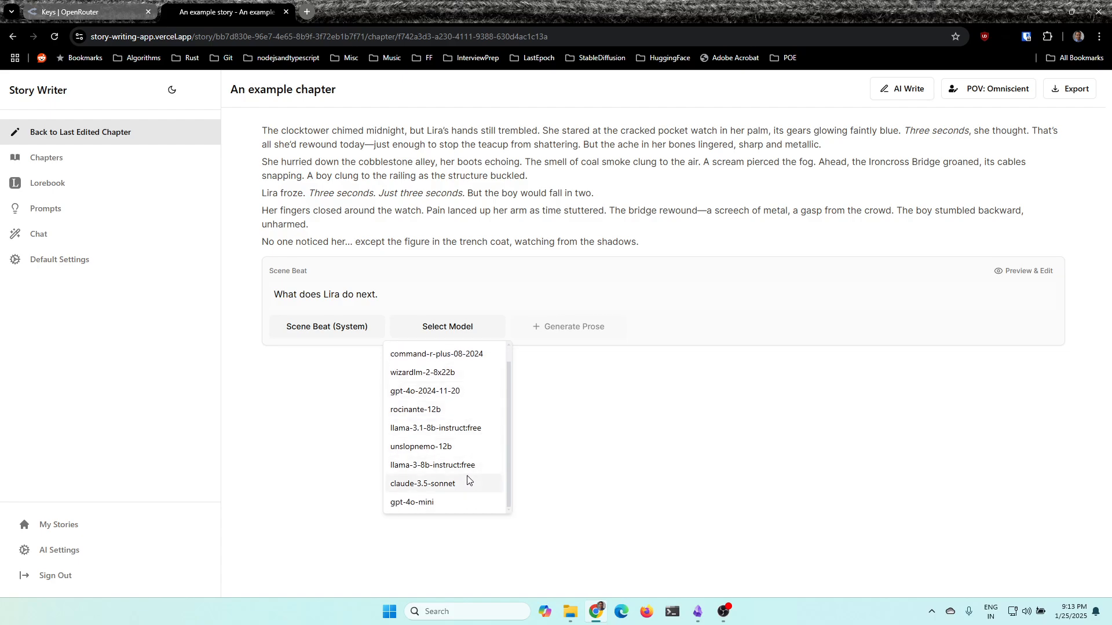
{"action": "left_click", "coordinate": [464, 431]}
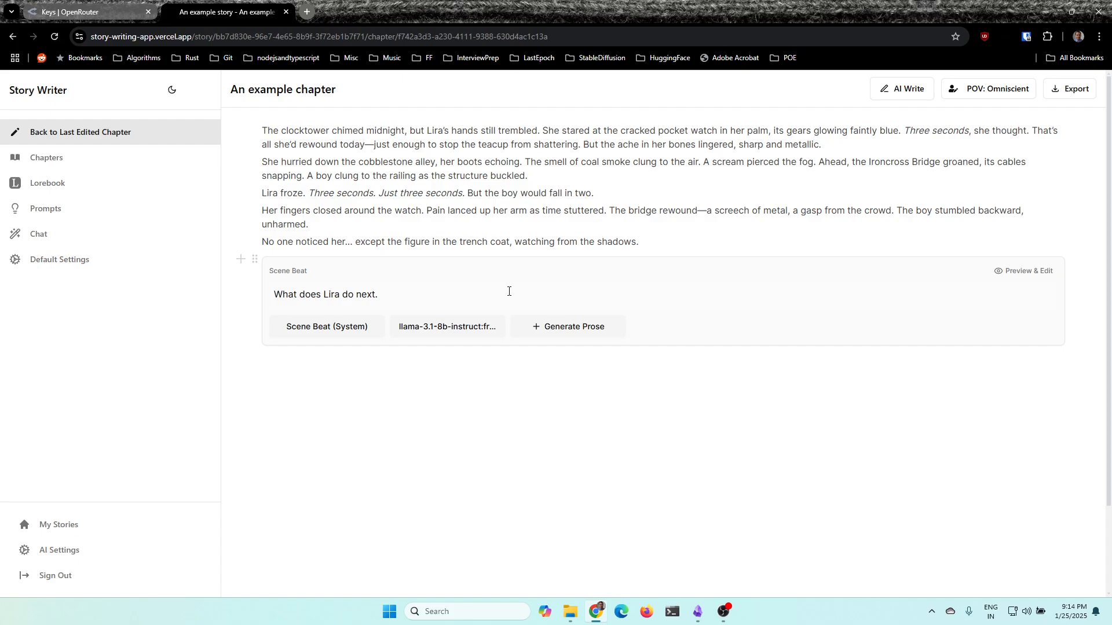
Look through the models available for the scene beat and keep the chosen one
{"action": "left_click", "coordinate": [423, 327]}
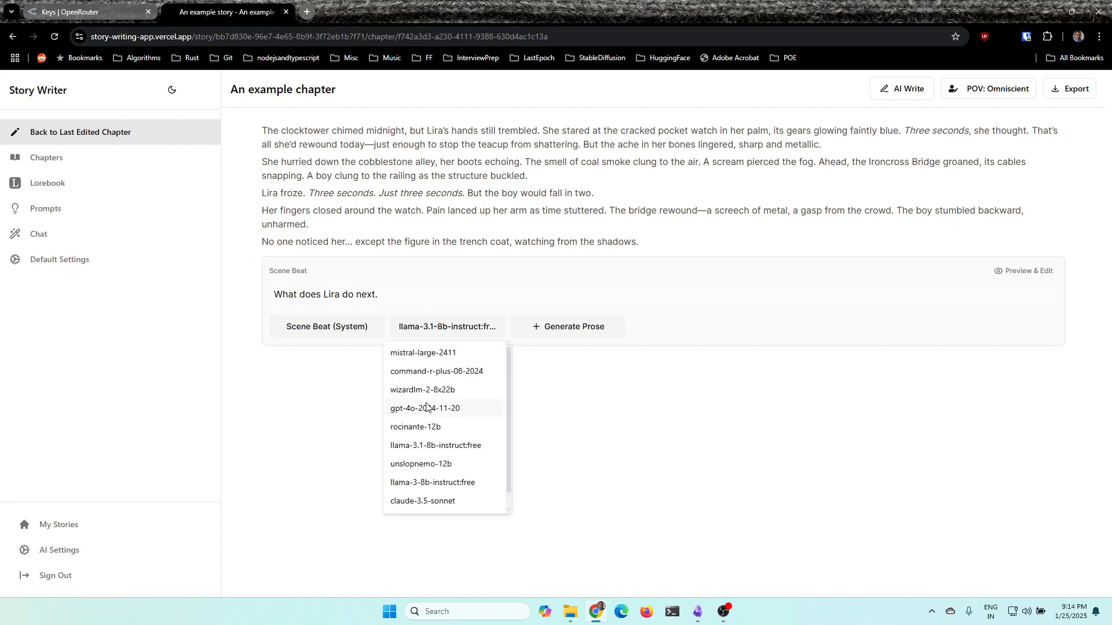
{"action": "scroll", "coordinate": [428, 409], "scroll_direction": "down", "scroll_amount": 1}
{"action": "scroll", "coordinate": [419, 459], "scroll_direction": "up", "scroll_amount": 1}
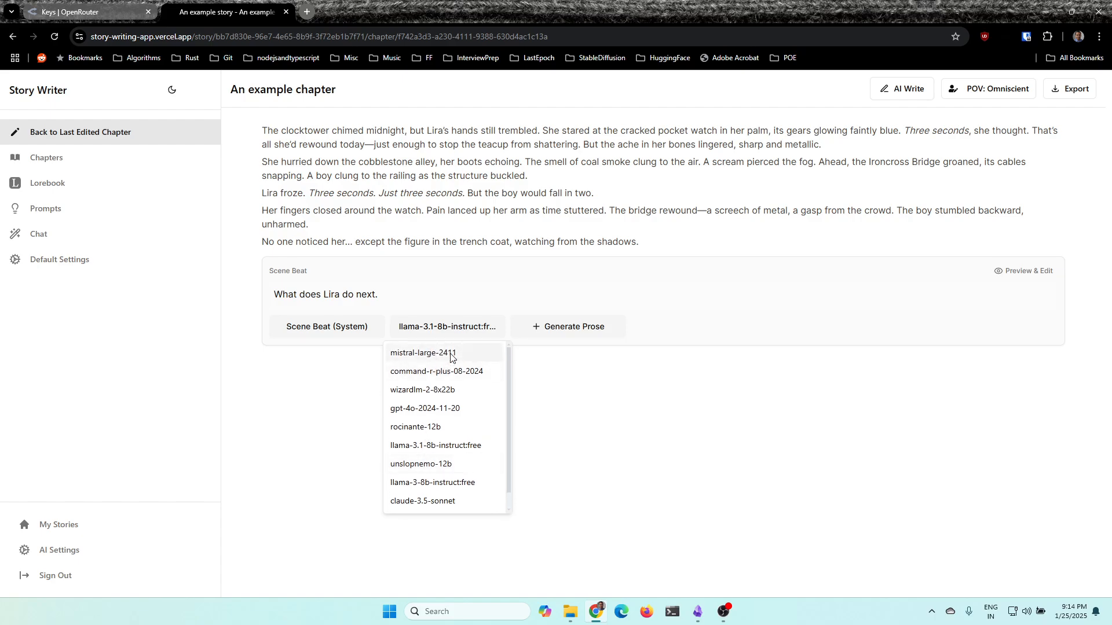
{"action": "scroll", "coordinate": [451, 490], "scroll_direction": "down", "scroll_amount": 1}
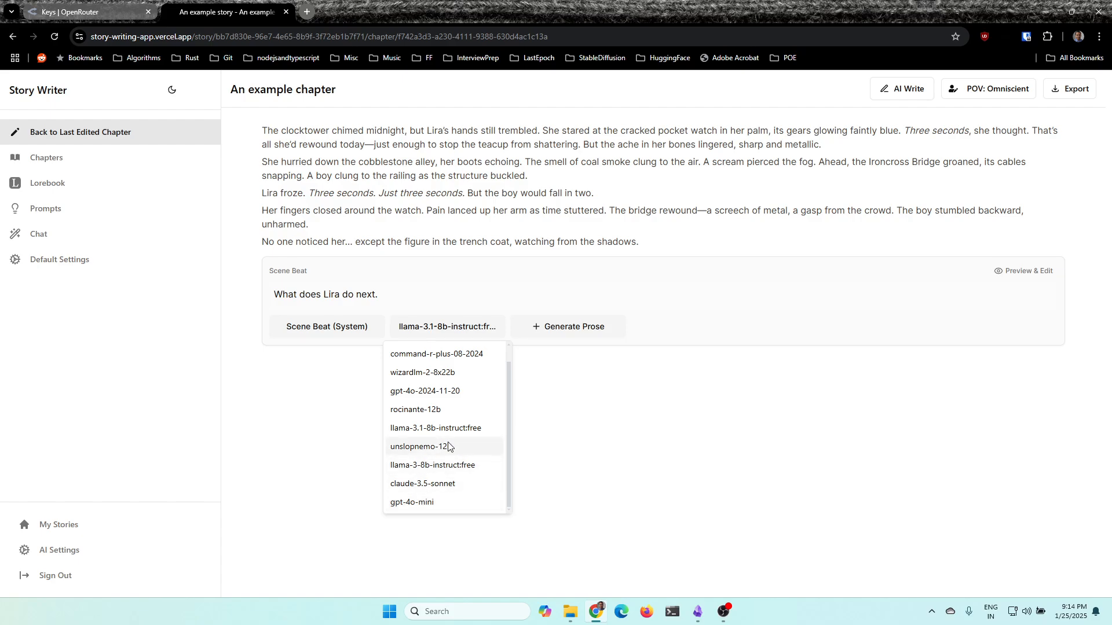
{"action": "scroll", "coordinate": [388, 443], "scroll_direction": "up", "scroll_amount": 1}
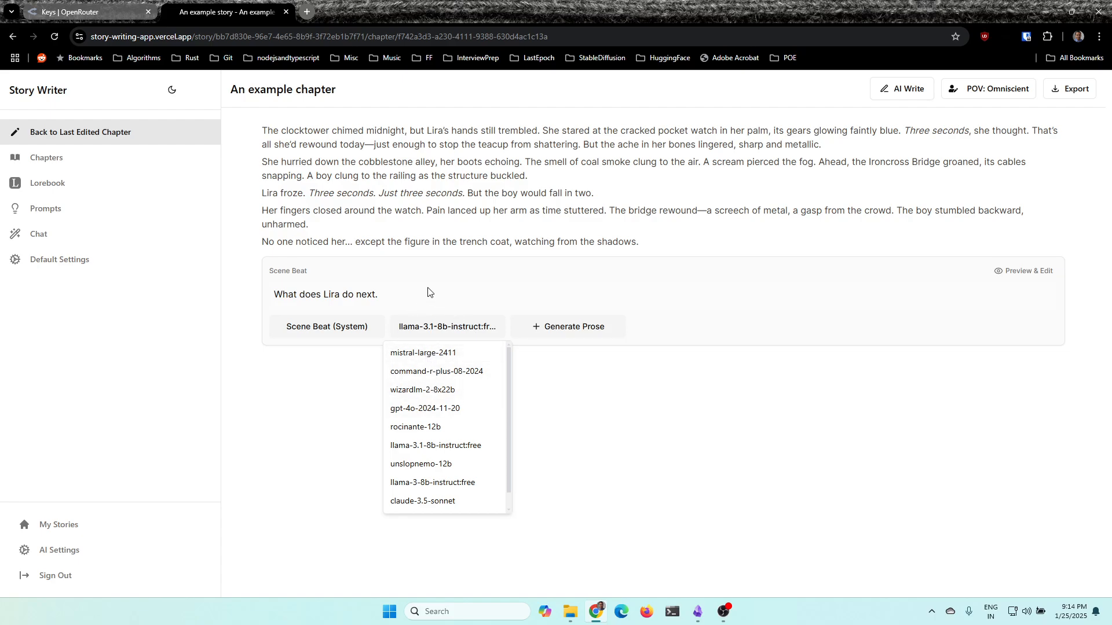
{"action": "left_click", "coordinate": [419, 302]}
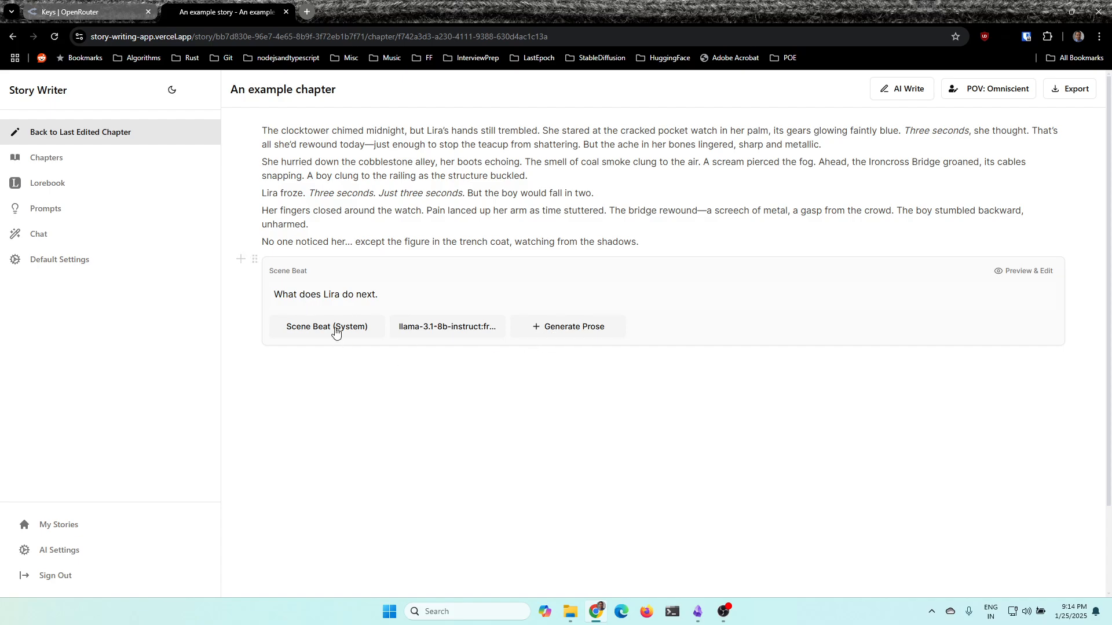
Generate prose from the scene beat and read through the generated paragraphs against the preceding chapter text
{"action": "left_click", "coordinate": [597, 335]}
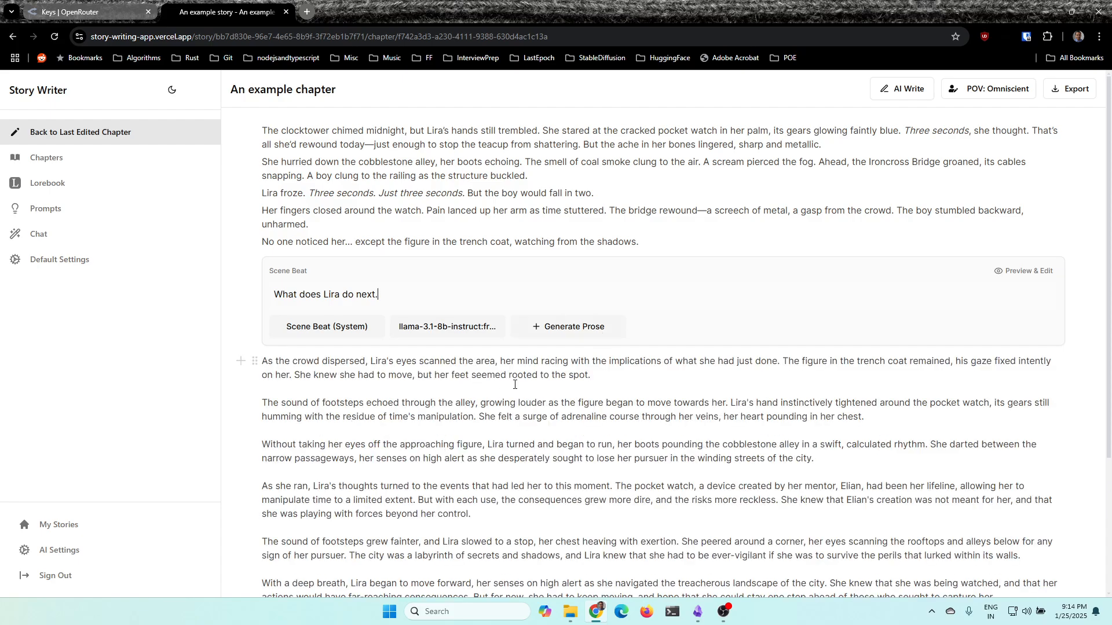
{"action": "scroll", "coordinate": [556, 391], "scroll_direction": "down", "scroll_amount": 3}
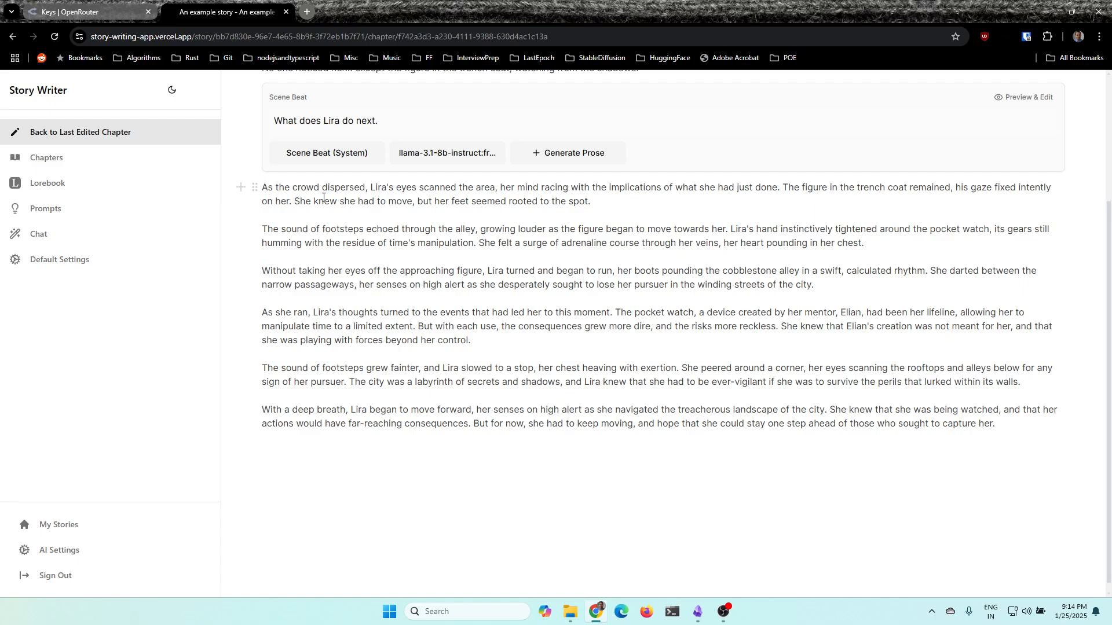
{"action": "left_click", "coordinate": [1009, 428]}
{"action": "scroll", "coordinate": [383, 267], "scroll_direction": "up", "scroll_amount": 2}
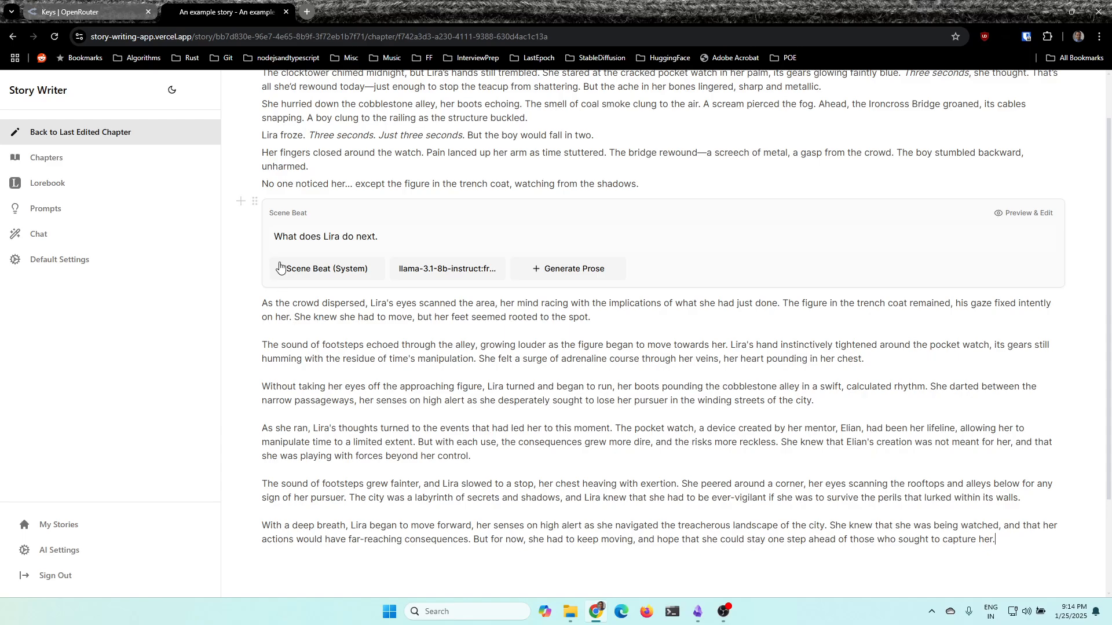
{"action": "scroll", "coordinate": [844, 353], "scroll_direction": "down", "scroll_amount": 2}
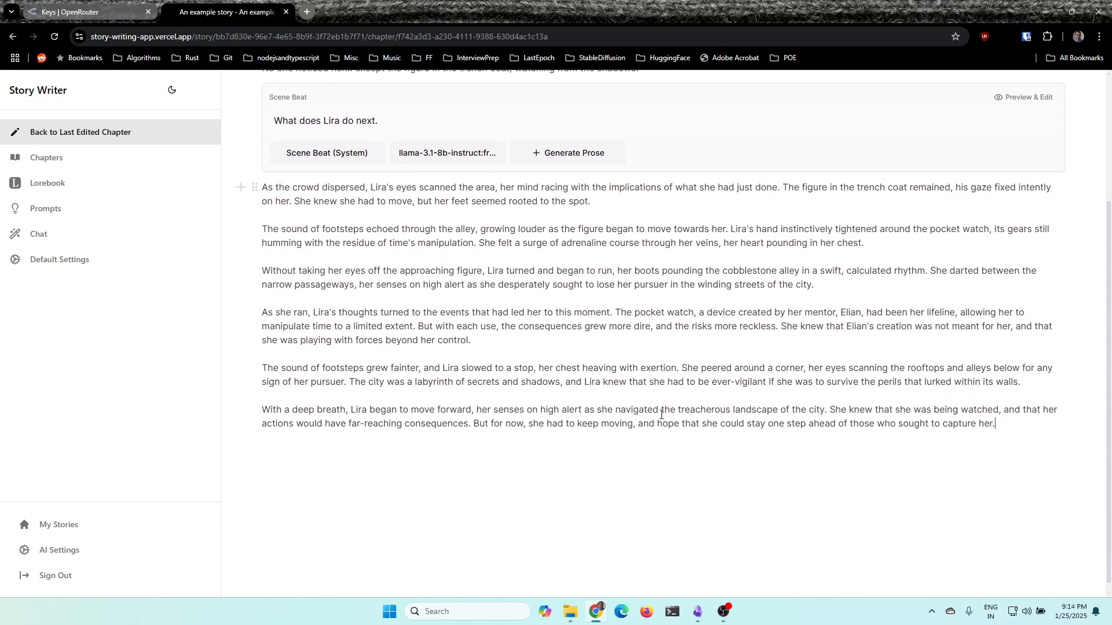
{"action": "scroll", "coordinate": [403, 205], "scroll_direction": "up", "scroll_amount": 2}
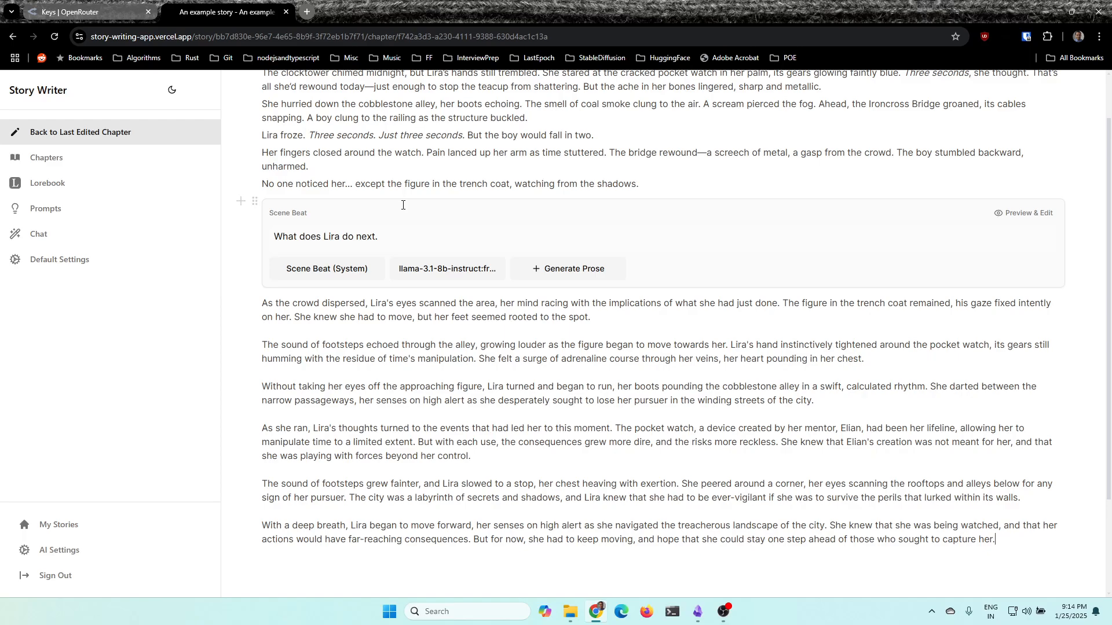
{"action": "scroll", "coordinate": [403, 205], "scroll_direction": "up", "scroll_amount": 1}
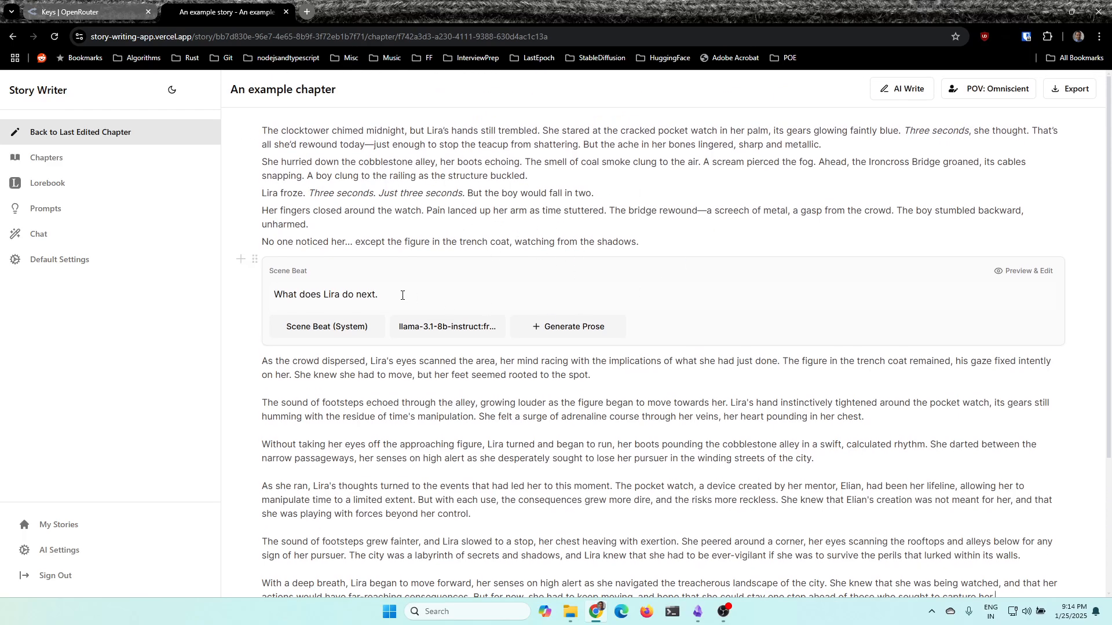
{"action": "scroll", "coordinate": [402, 296], "scroll_direction": "down", "scroll_amount": 3}
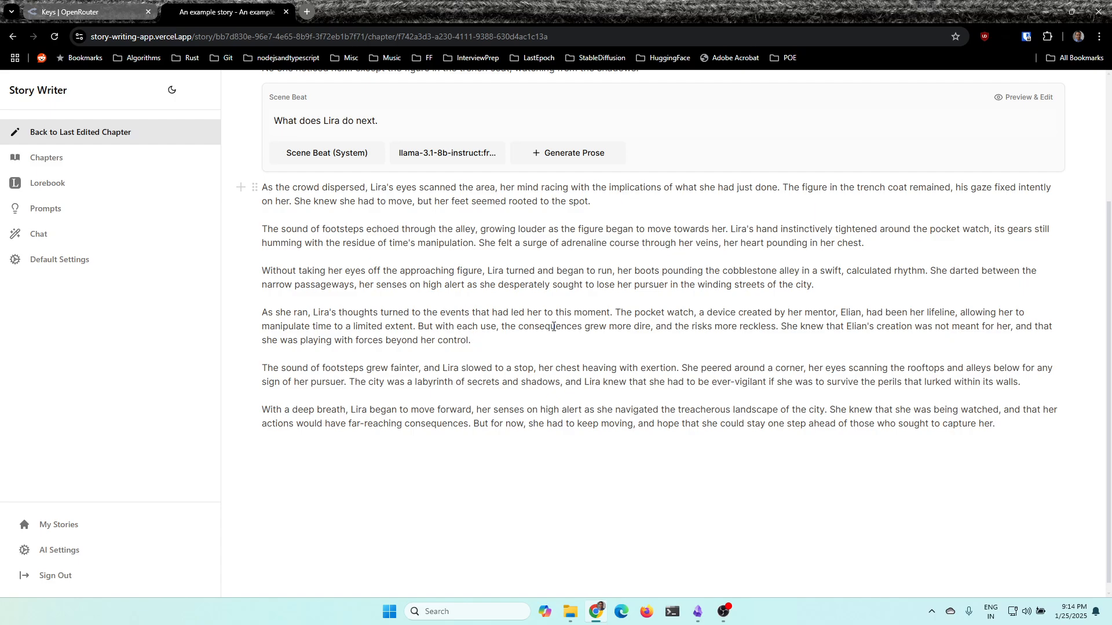
Delete the generated prose block below the scene beat and undo the deletion
{"action": "left_click_drag", "start_coordinate": [485, 350], "coordinate": [268, 314]}
{"action": "left_click", "coordinate": [255, 187]}
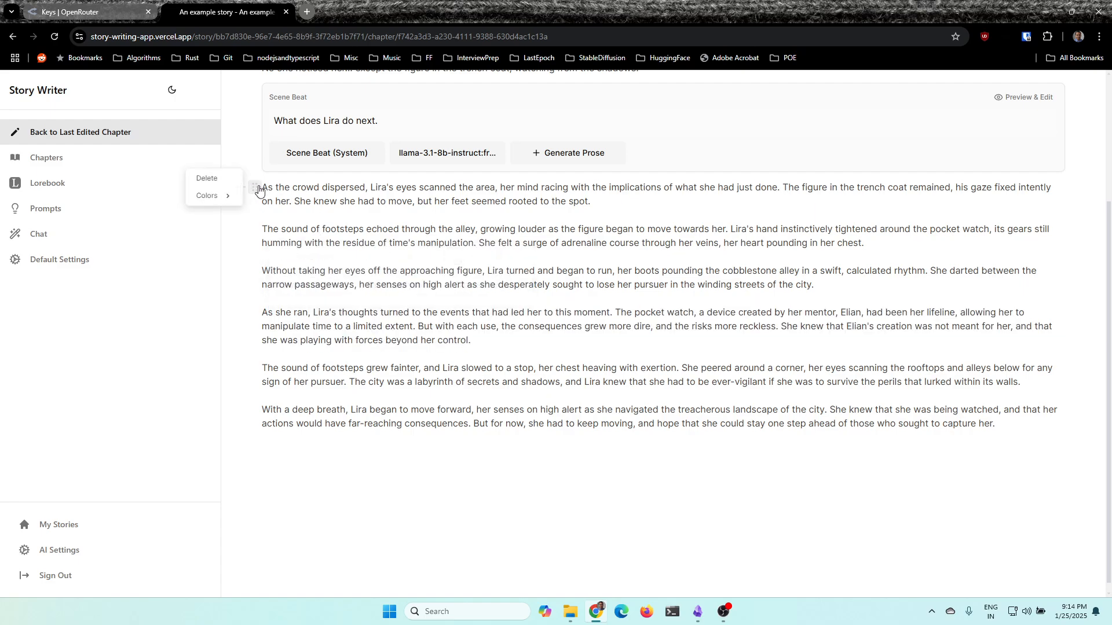
{"action": "left_click", "coordinate": [212, 179]}
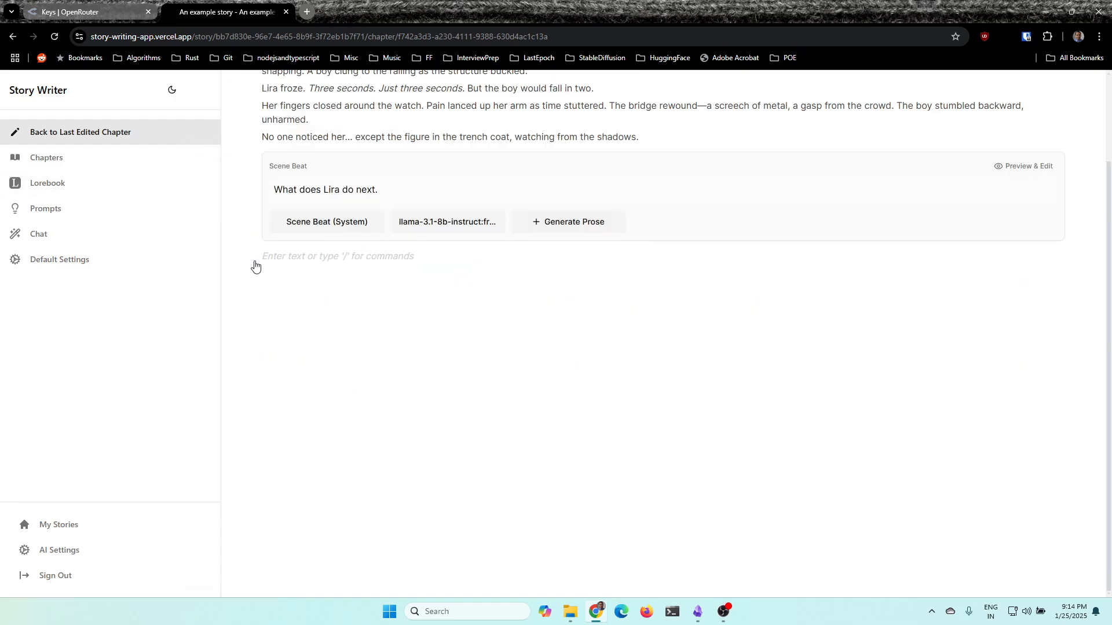
{"action": "left_click", "coordinate": [277, 262]}
{"action": "key", "text": "ctrl+z"}
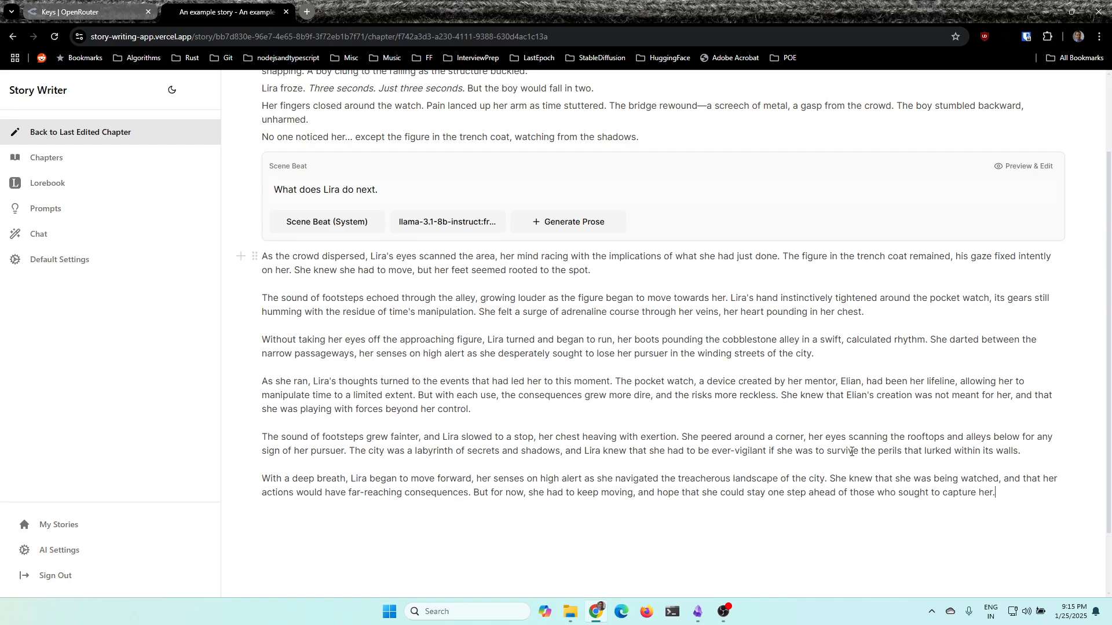
Add an empty paragraph after the generated prose and look over the whole chapter
{"action": "key", "text": "Return"}
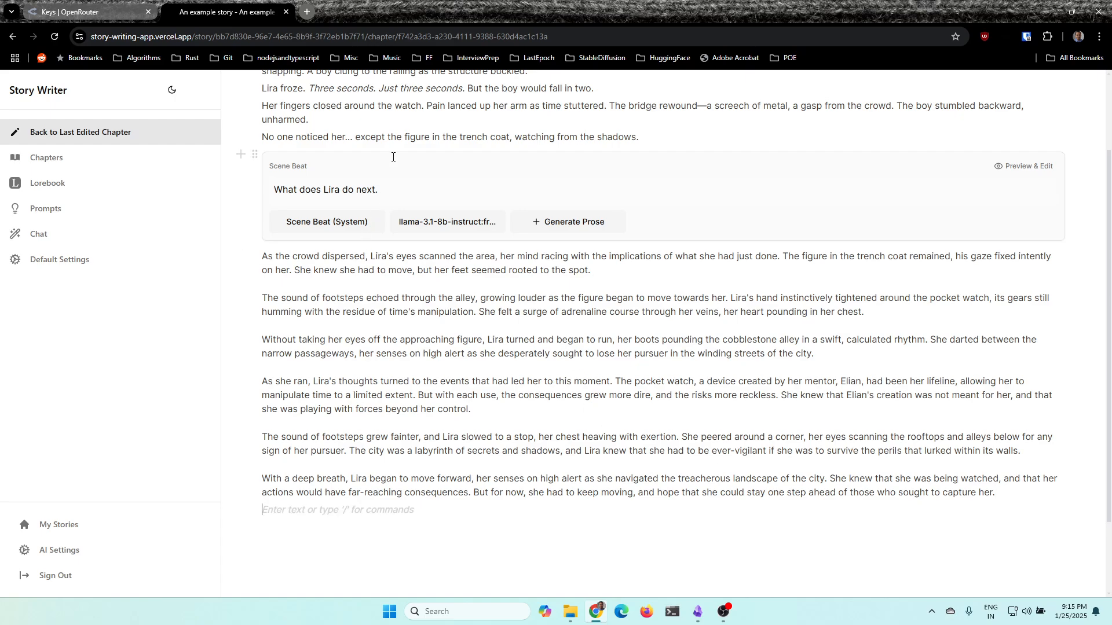
{"action": "scroll", "coordinate": [588, 283], "scroll_direction": "up", "scroll_amount": 2}
{"action": "scroll", "coordinate": [534, 272], "scroll_direction": "down", "scroll_amount": 3}
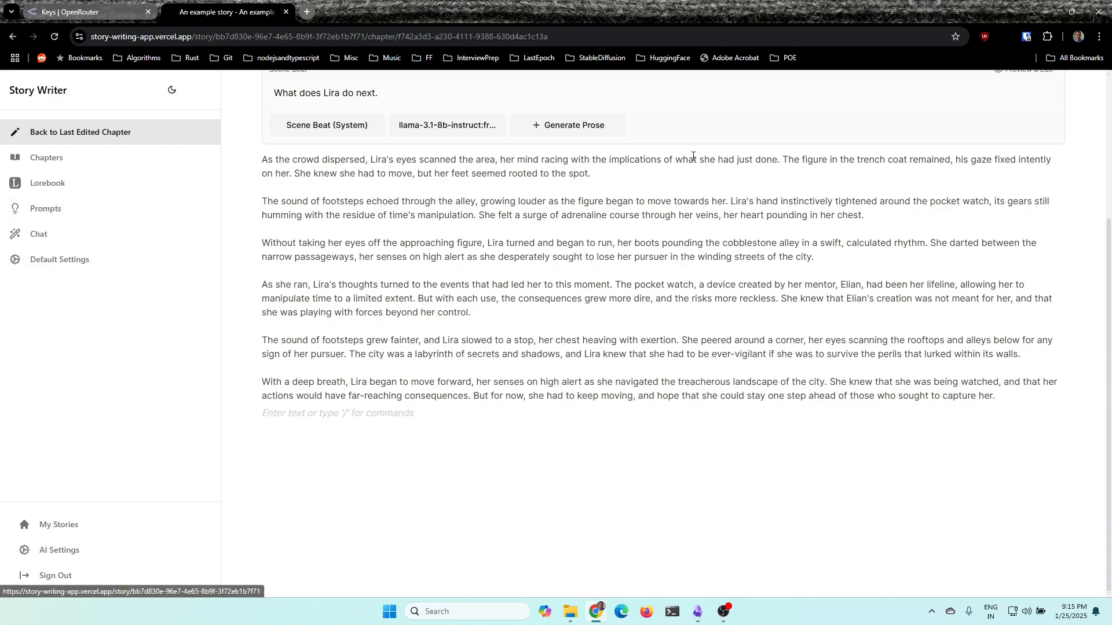
{"action": "scroll", "coordinate": [693, 156], "scroll_direction": "up", "scroll_amount": 4}
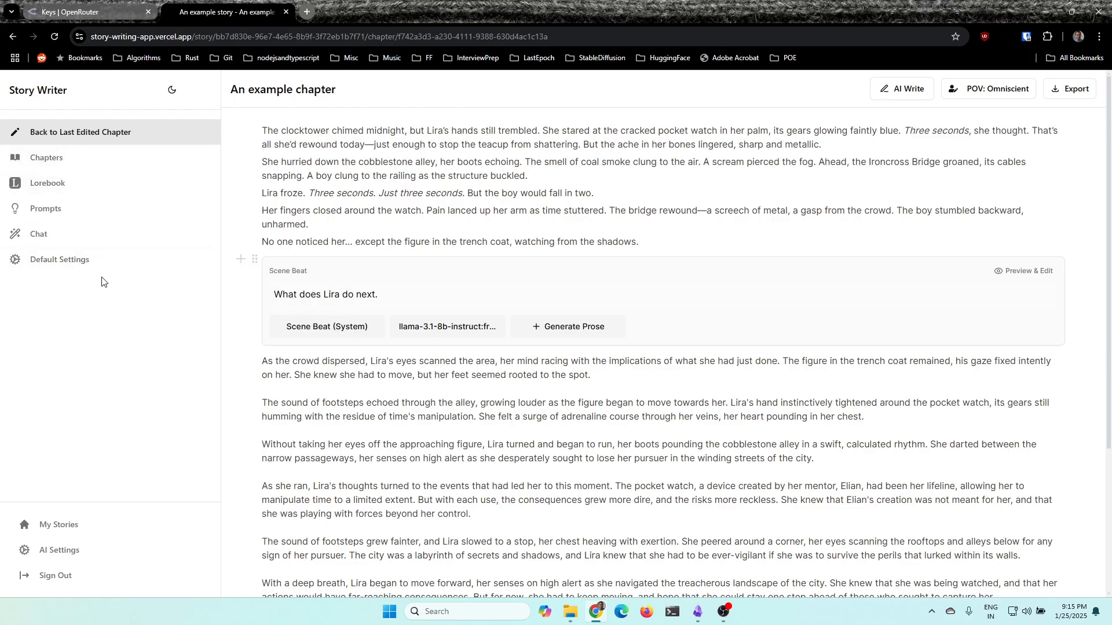
In the story's default settings, set the default prompt for continue writing to Continue Writing (System)
{"action": "left_click", "coordinate": [70, 265]}
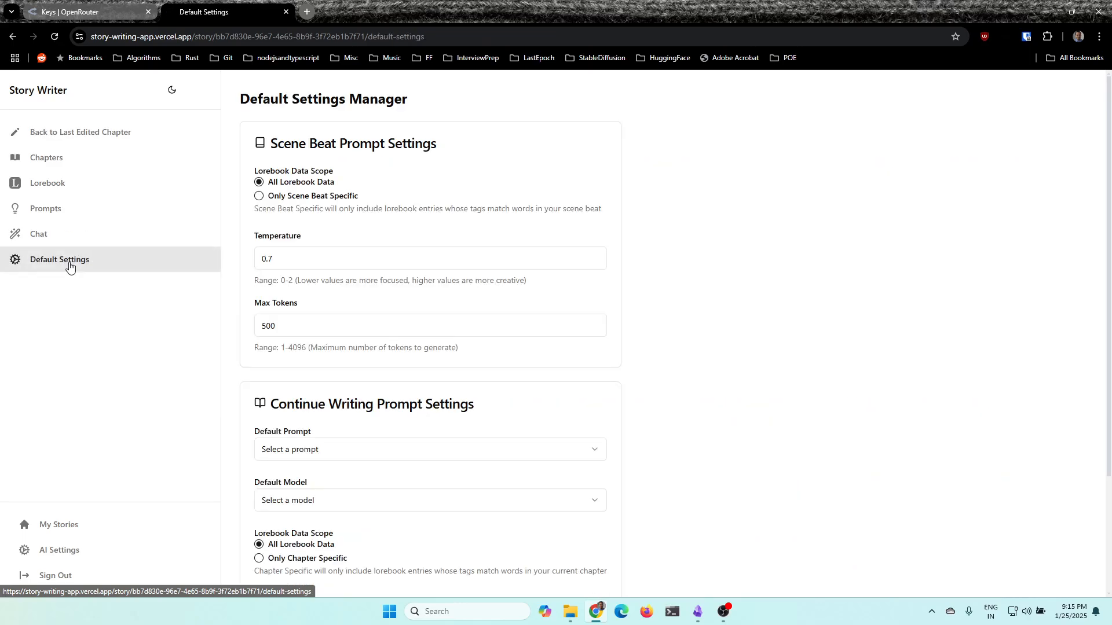
{"action": "scroll", "coordinate": [381, 315], "scroll_direction": "down", "scroll_amount": 2}
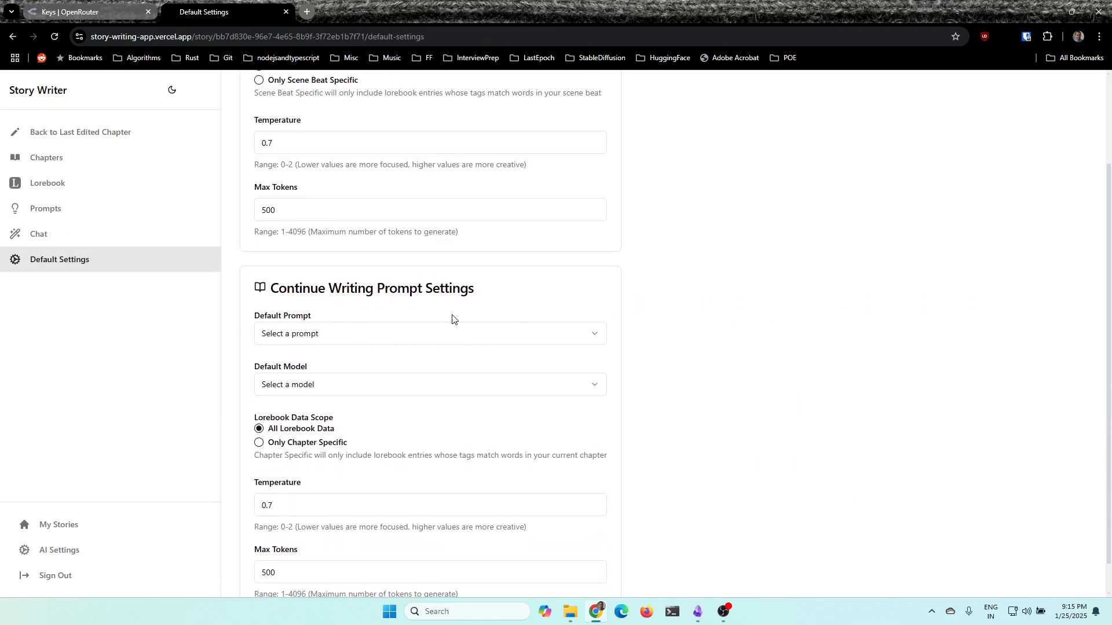
{"action": "left_click", "coordinate": [349, 340]}
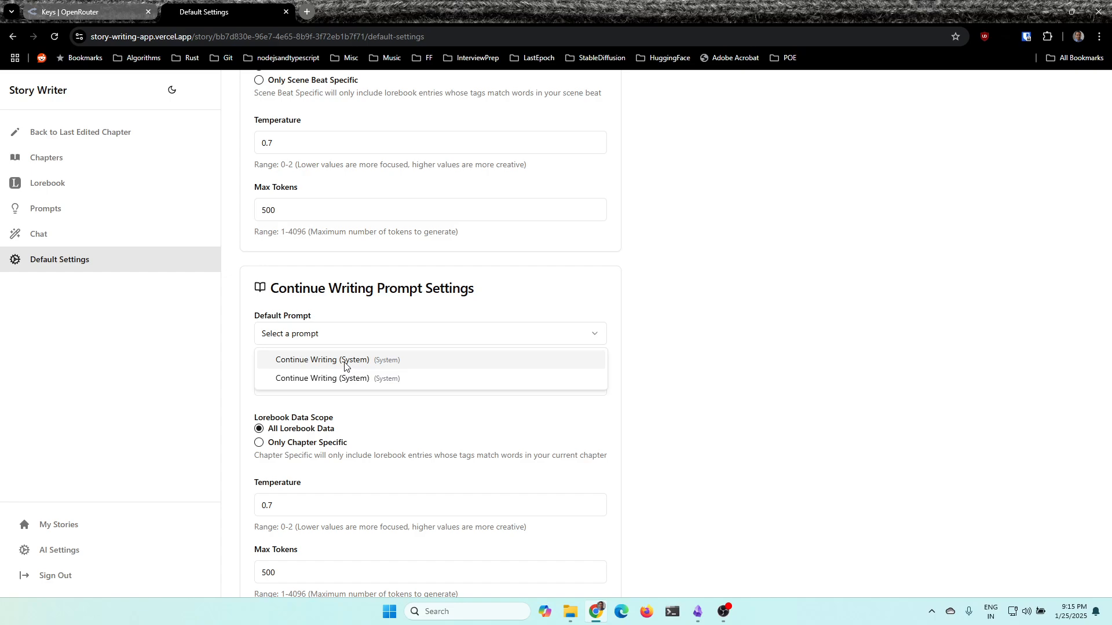
{"action": "left_click", "coordinate": [345, 365]}
Set the default model for continue writing to Unslopnemo 12b from the OpenRouter models
{"action": "left_click", "coordinate": [305, 392]}
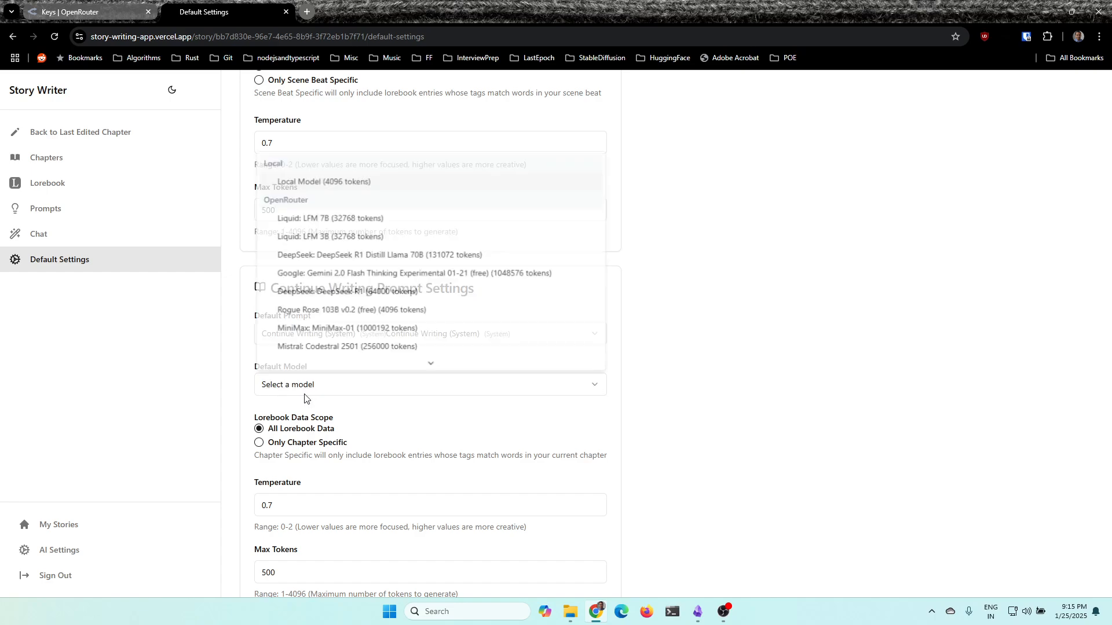
{"action": "scroll", "coordinate": [383, 279], "scroll_direction": "down", "scroll_amount": 4}
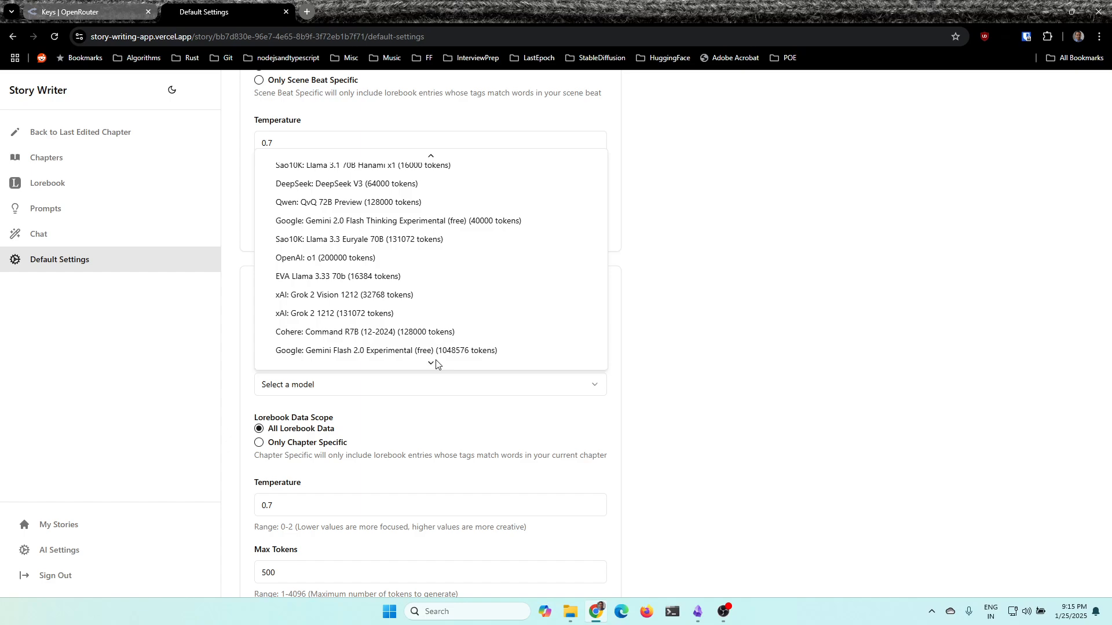
{"action": "scroll", "coordinate": [446, 324], "scroll_direction": "down", "scroll_amount": 2}
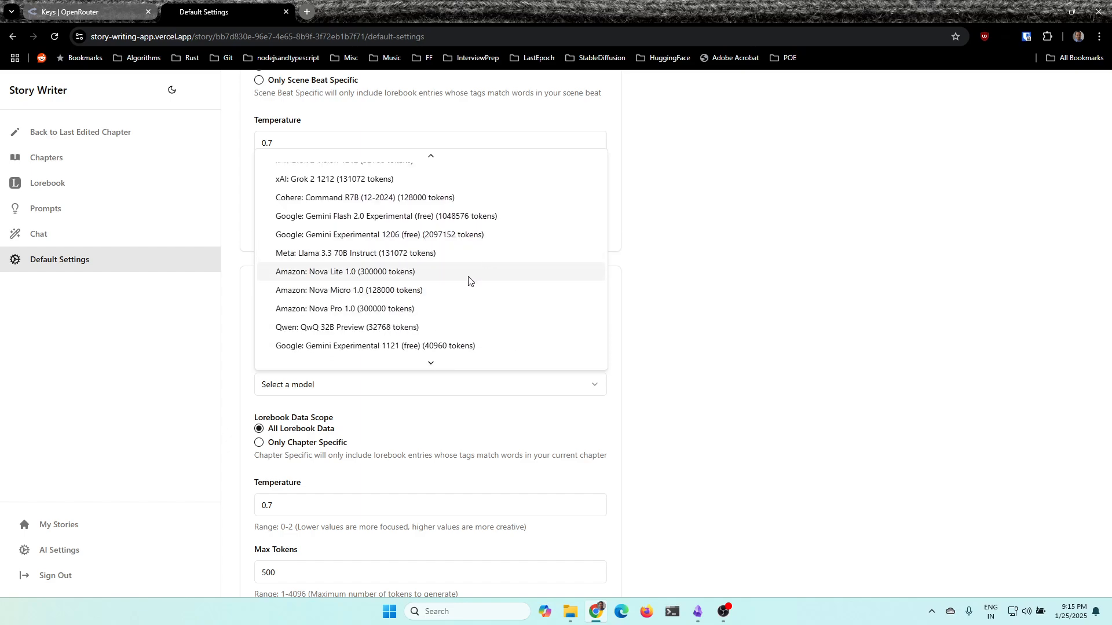
{"action": "scroll", "coordinate": [469, 281], "scroll_direction": "down", "scroll_amount": 3}
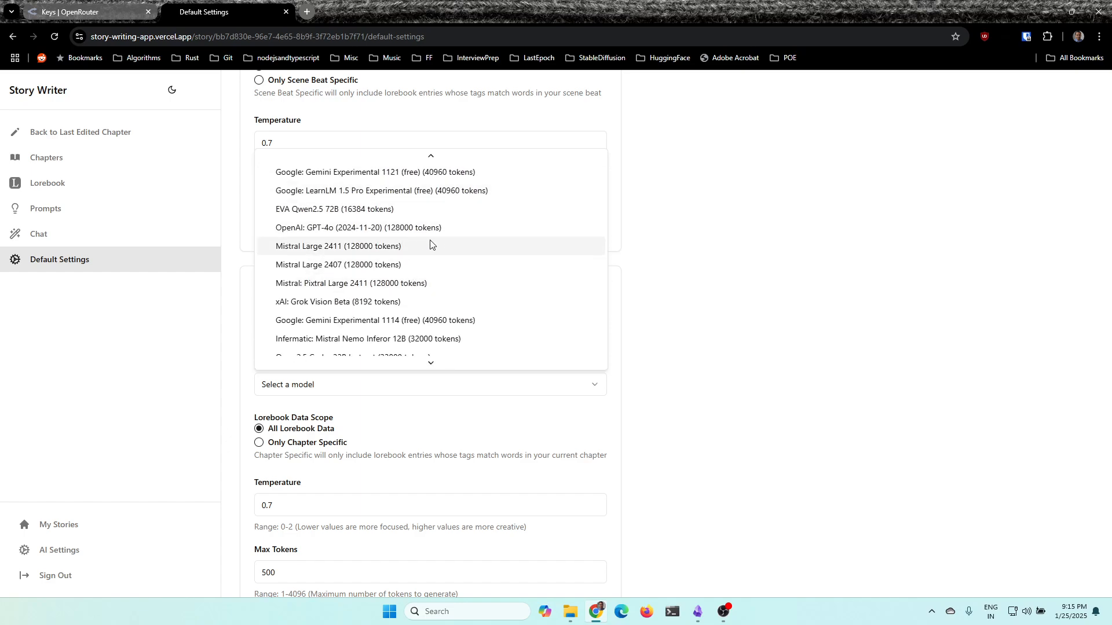
{"action": "scroll", "coordinate": [440, 279], "scroll_direction": "down", "scroll_amount": 1}
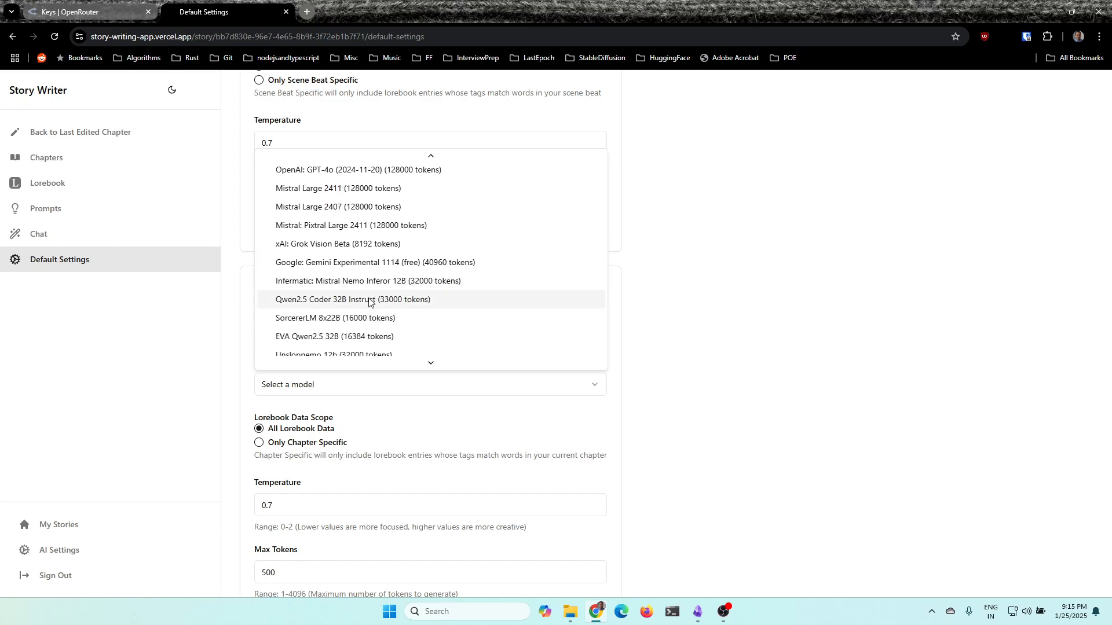
{"action": "scroll", "coordinate": [371, 290], "scroll_direction": "down", "scroll_amount": 5}
{"action": "scroll", "coordinate": [356, 260], "scroll_direction": "up", "scroll_amount": 3}
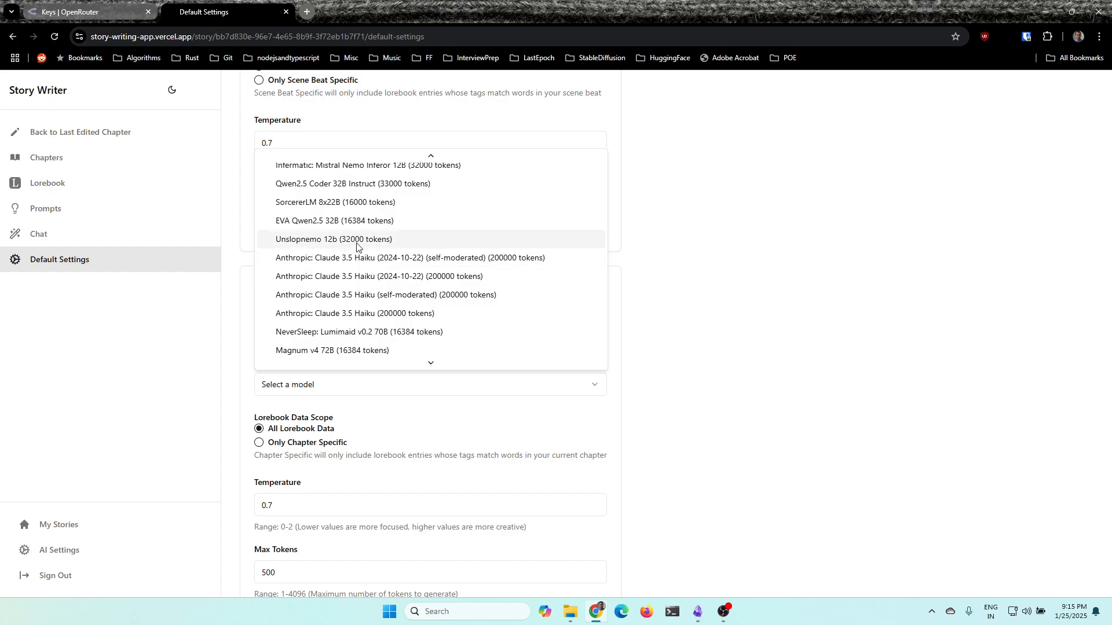
{"action": "left_click", "coordinate": [357, 239]}
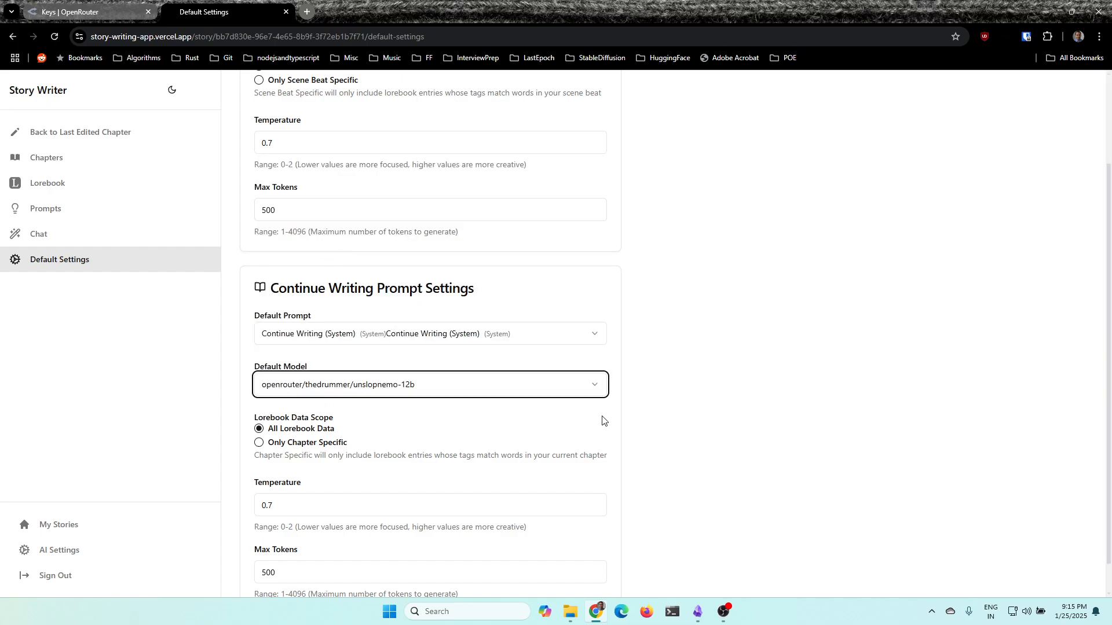
{"action": "left_click", "coordinate": [656, 403]}
{"action": "scroll", "coordinate": [577, 418], "scroll_direction": "down", "scroll_amount": 1}
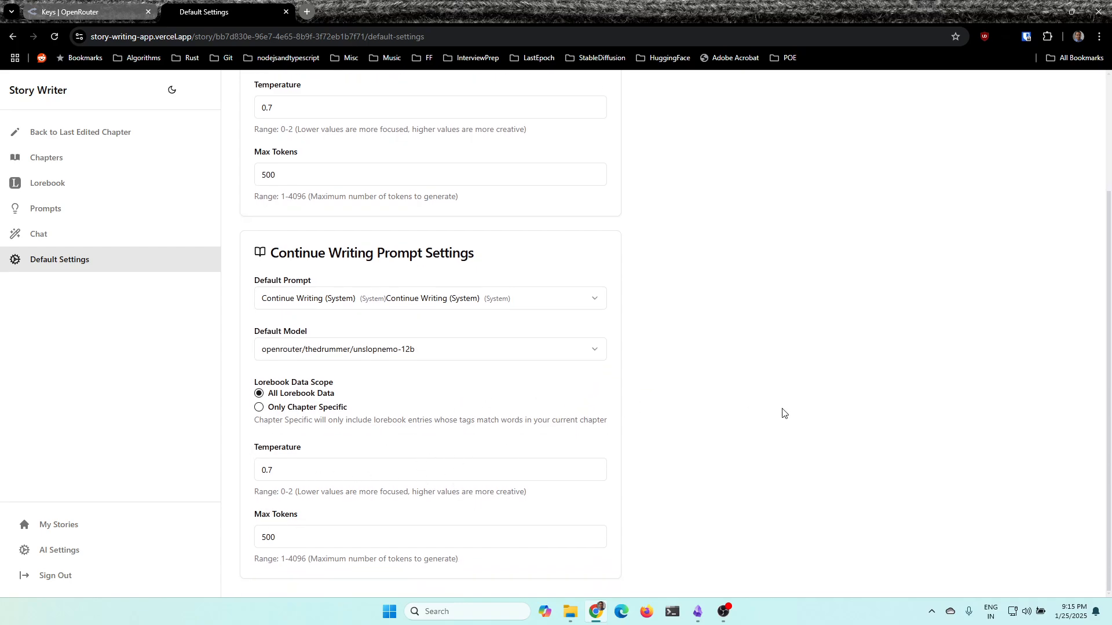
Return to the last edited chapter and remove the extra empty paragraph at its end
{"action": "scroll", "coordinate": [784, 414], "scroll_direction": "up", "scroll_amount": 3}
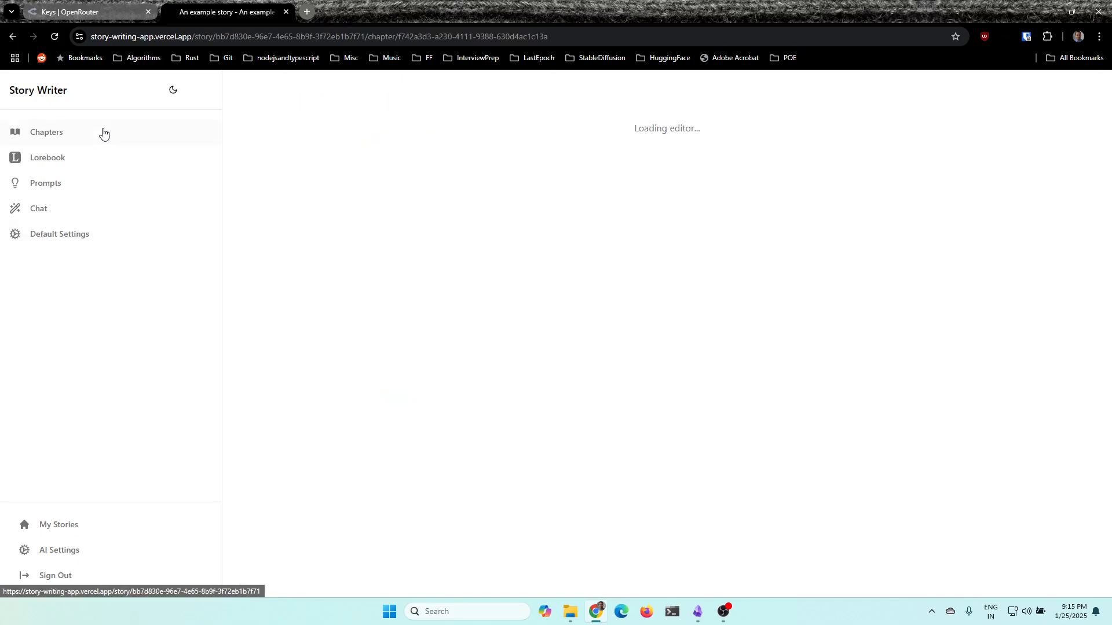
{"action": "scroll", "coordinate": [379, 353], "scroll_direction": "down", "scroll_amount": 4}
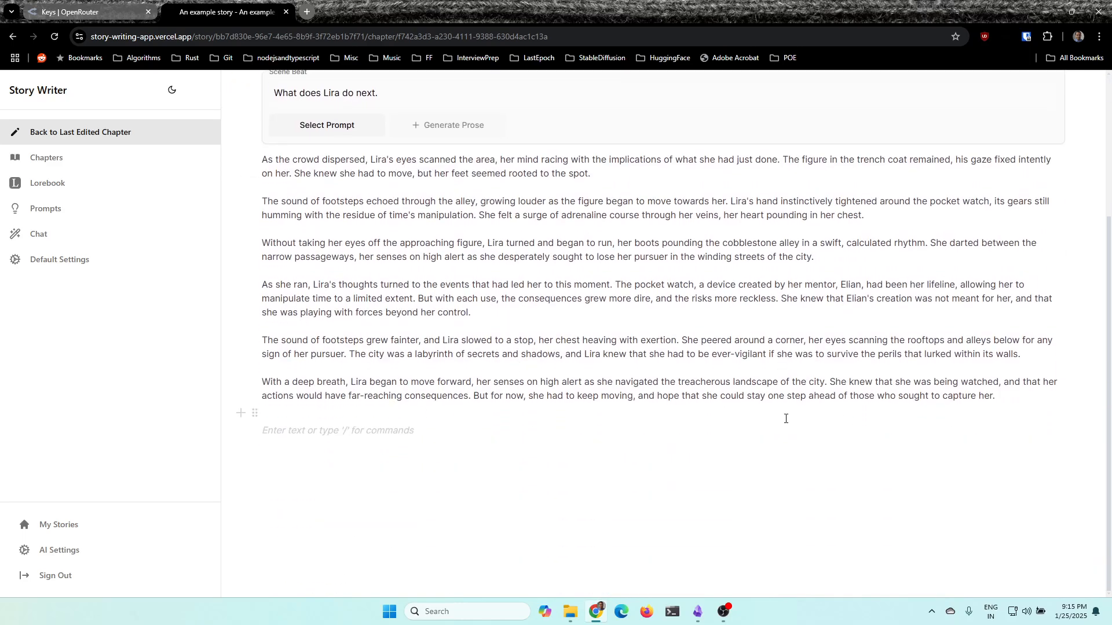
{"action": "key", "text": "BackSpace"}
{"action": "scroll", "coordinate": [899, 183], "scroll_direction": "up", "scroll_amount": 4}
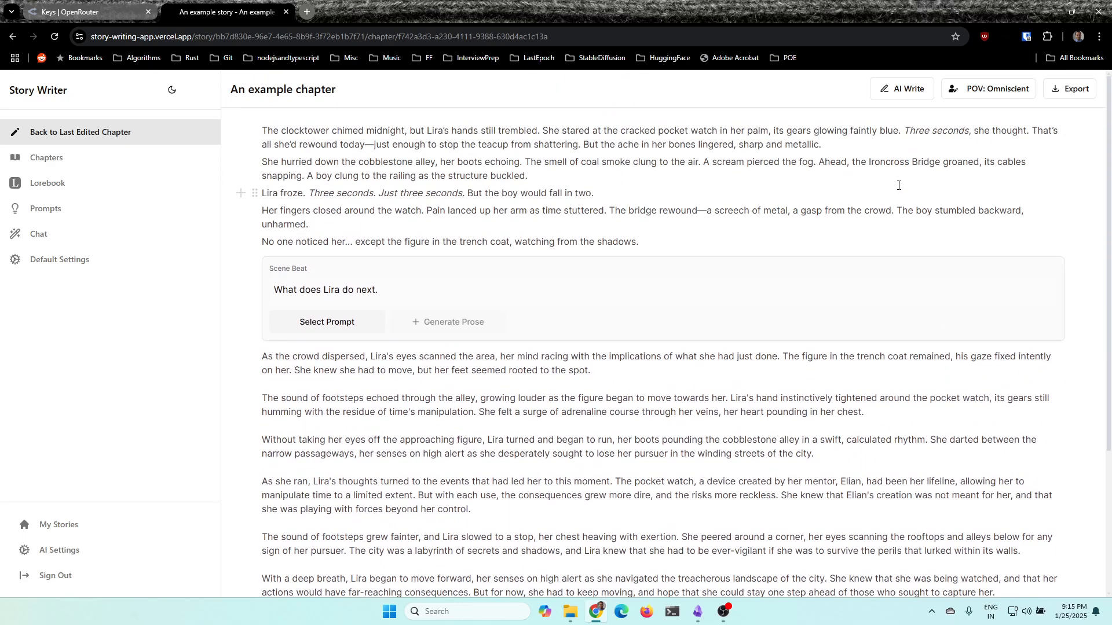
Delete the chapter's last paragraph, starting "With a deep breath", and leave an empty paragraph in its place
{"action": "scroll", "coordinate": [446, 376], "scroll_direction": "down", "scroll_amount": 4}
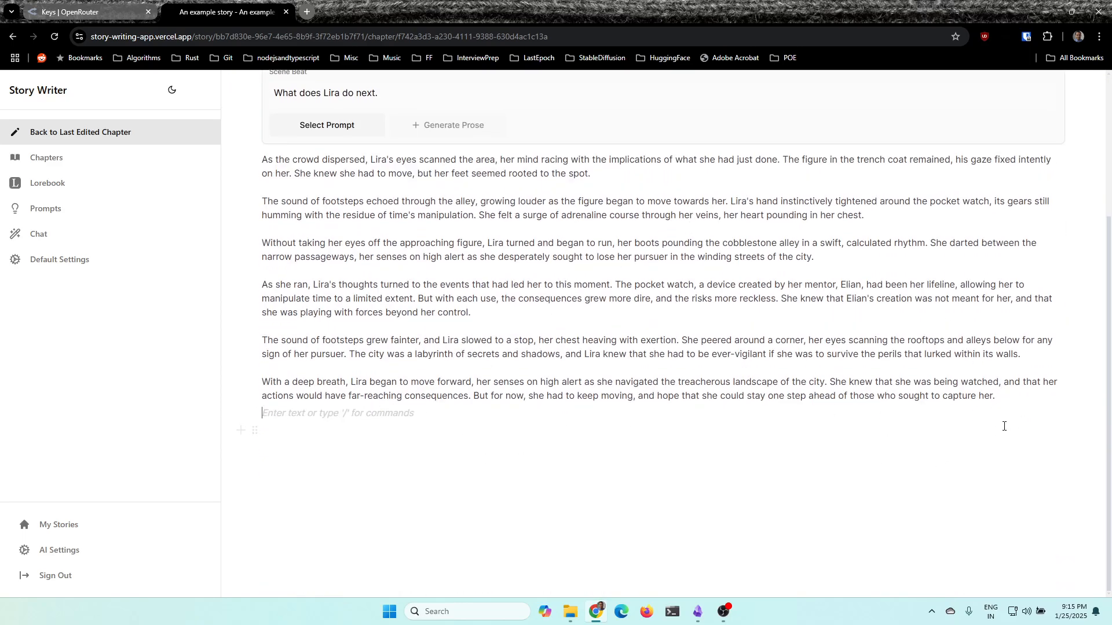
{"action": "left_click_drag", "start_coordinate": [1011, 401], "coordinate": [286, 382]}
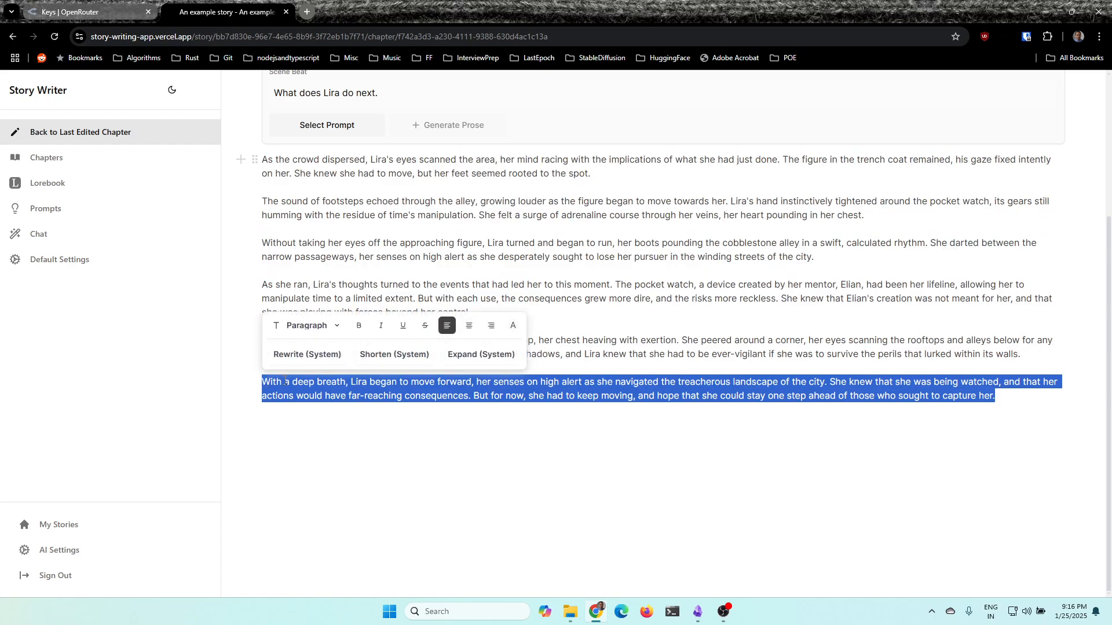
{"action": "key", "text": "BackSpace"}
{"action": "key", "text": "Return"}
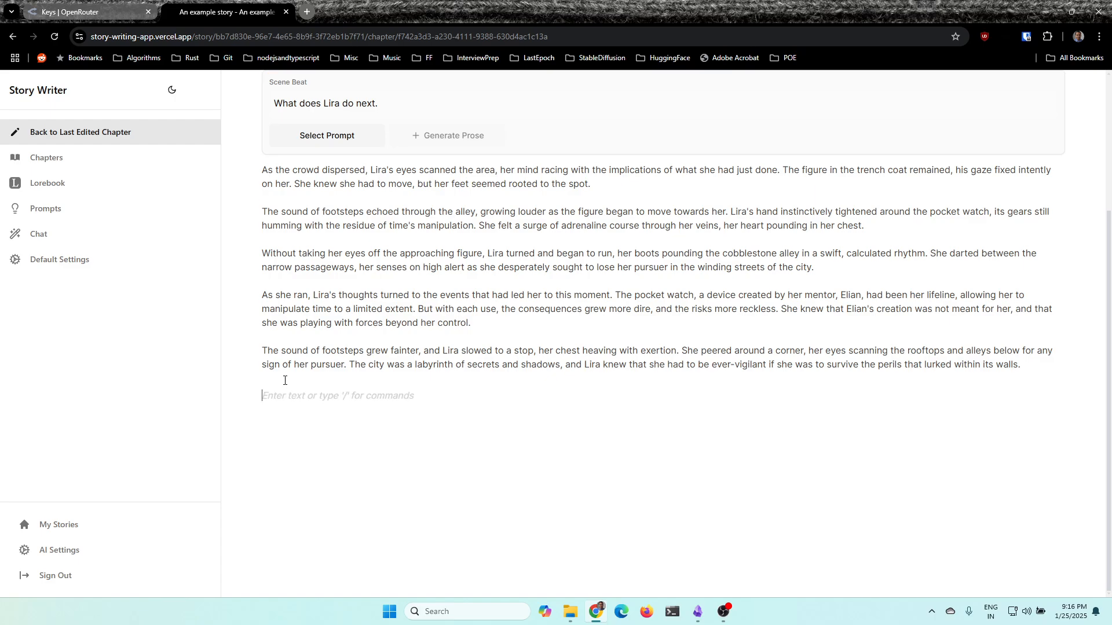
Continue the chapter with AI Write and follow the new text to its last paragraph
{"action": "scroll", "coordinate": [766, 230], "scroll_direction": "up", "scroll_amount": 3}
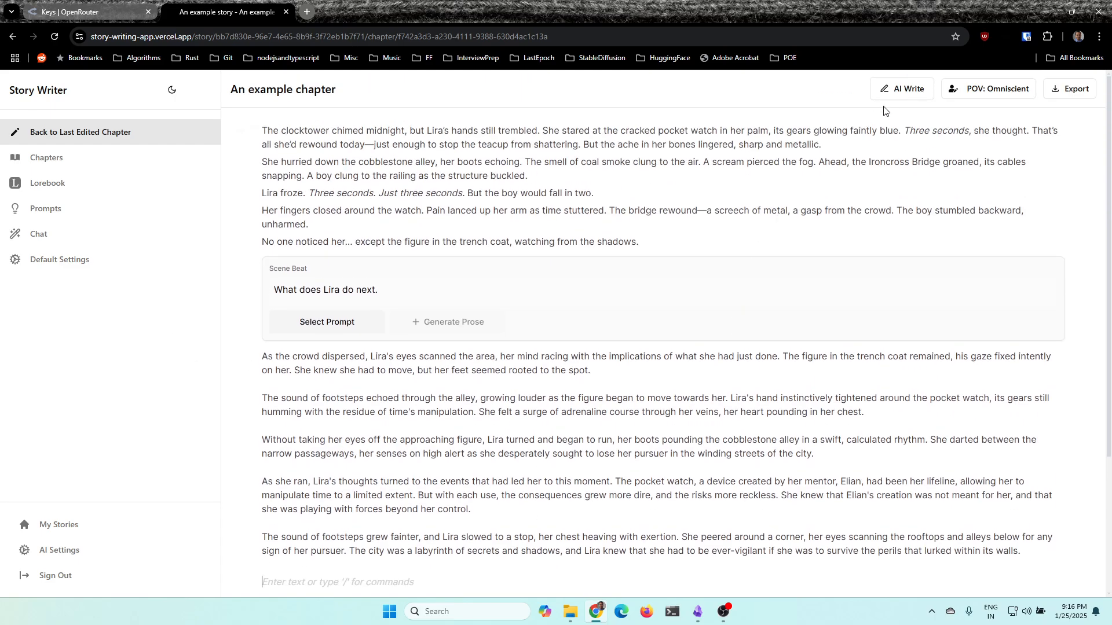
{"action": "left_click", "coordinate": [899, 89]}
{"action": "scroll", "coordinate": [284, 423], "scroll_direction": "down", "scroll_amount": 2}
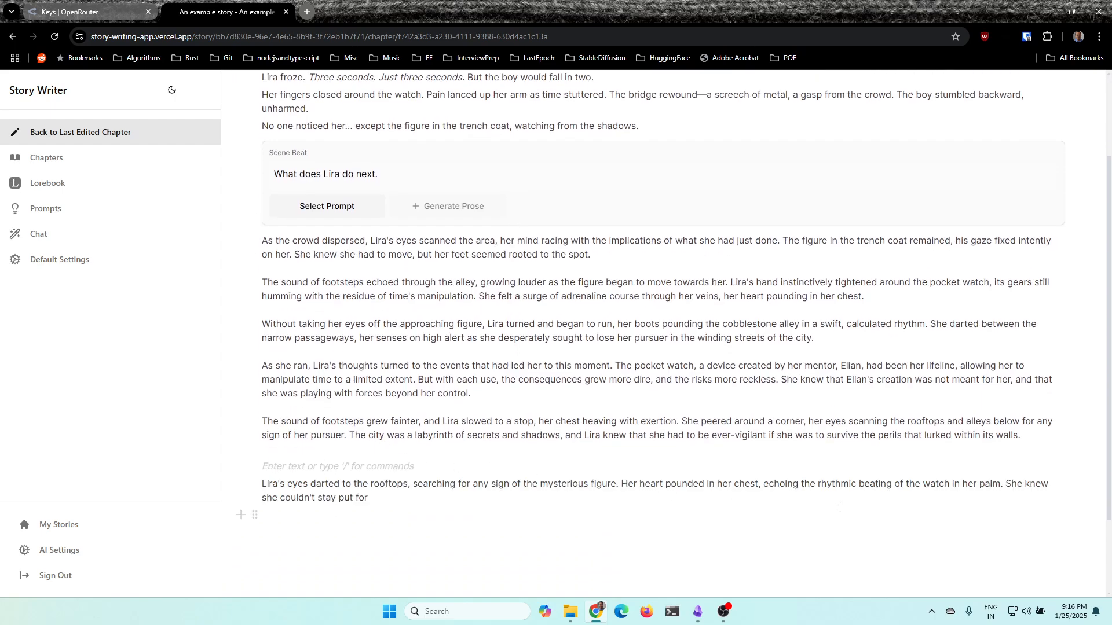
{"action": "scroll", "coordinate": [753, 515], "scroll_direction": "down", "scroll_amount": 2}
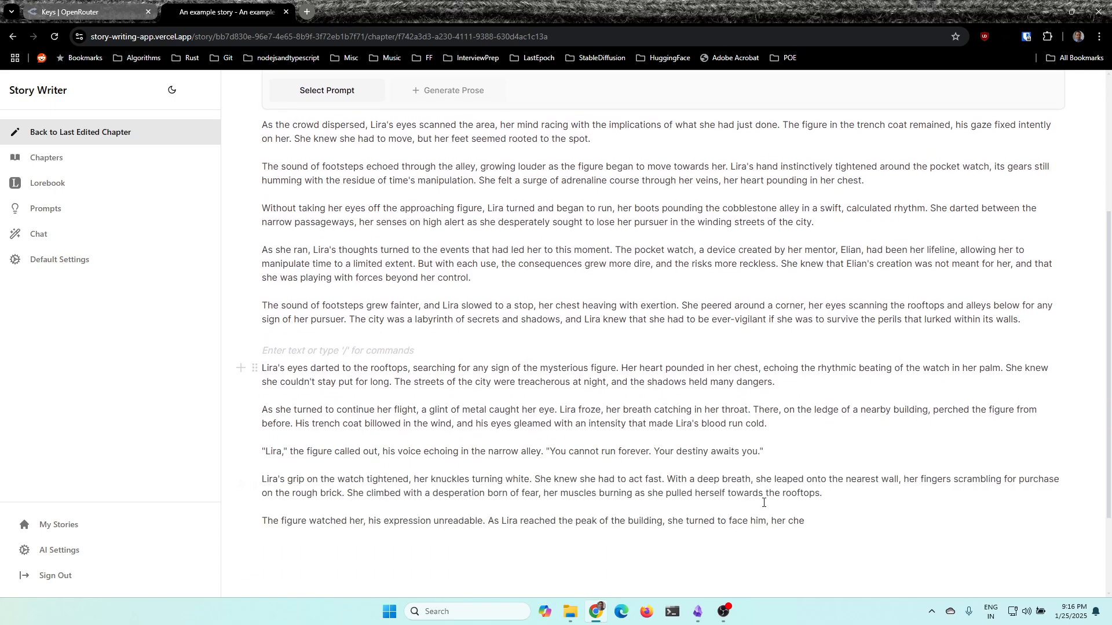
{"action": "scroll", "coordinate": [762, 505], "scroll_direction": "down", "scroll_amount": 2}
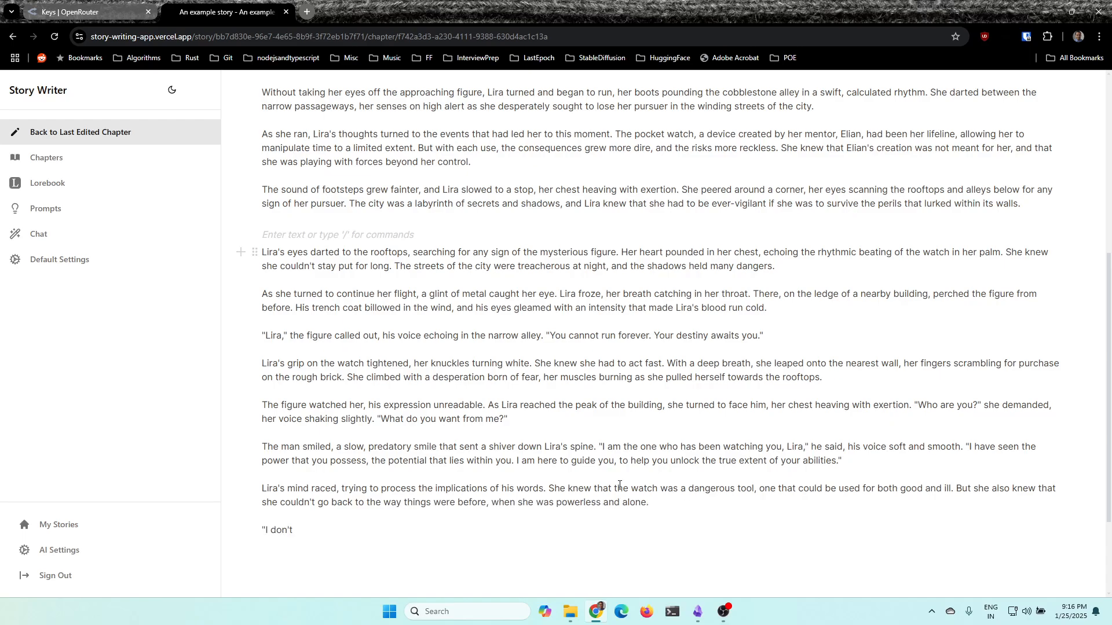
{"action": "scroll", "coordinate": [637, 417], "scroll_direction": "down", "scroll_amount": 1}
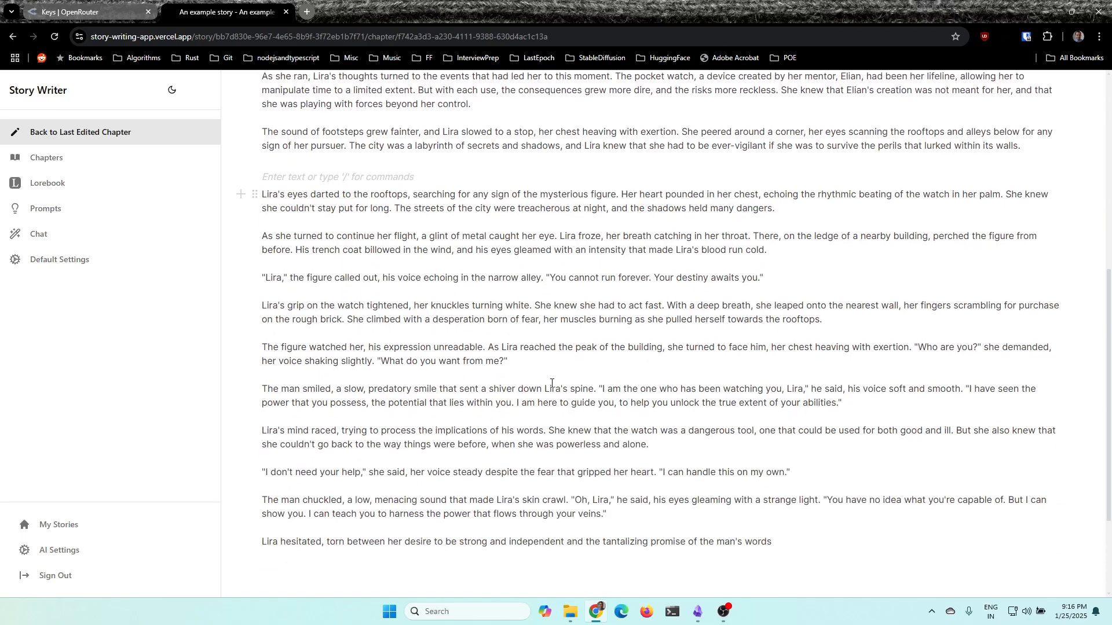
{"action": "scroll", "coordinate": [556, 383], "scroll_direction": "down", "scroll_amount": 4}
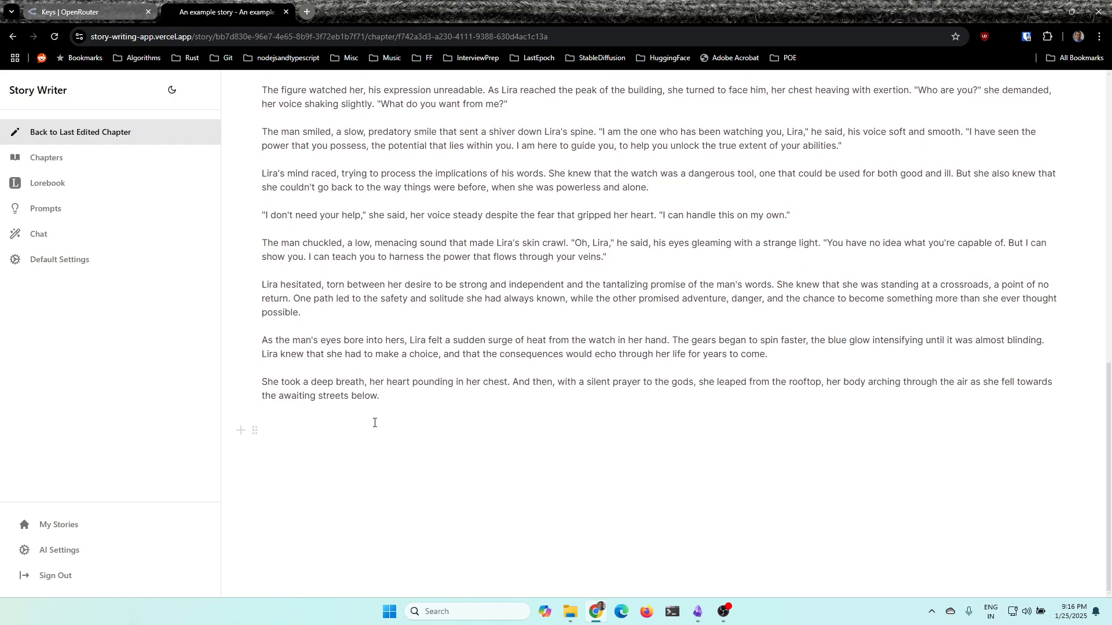
Remove the empty paragraph above the AI-written continuation that starts "Lira's eyes darted to the rooftops"
{"action": "scroll", "coordinate": [375, 422], "scroll_direction": "up", "scroll_amount": 8}
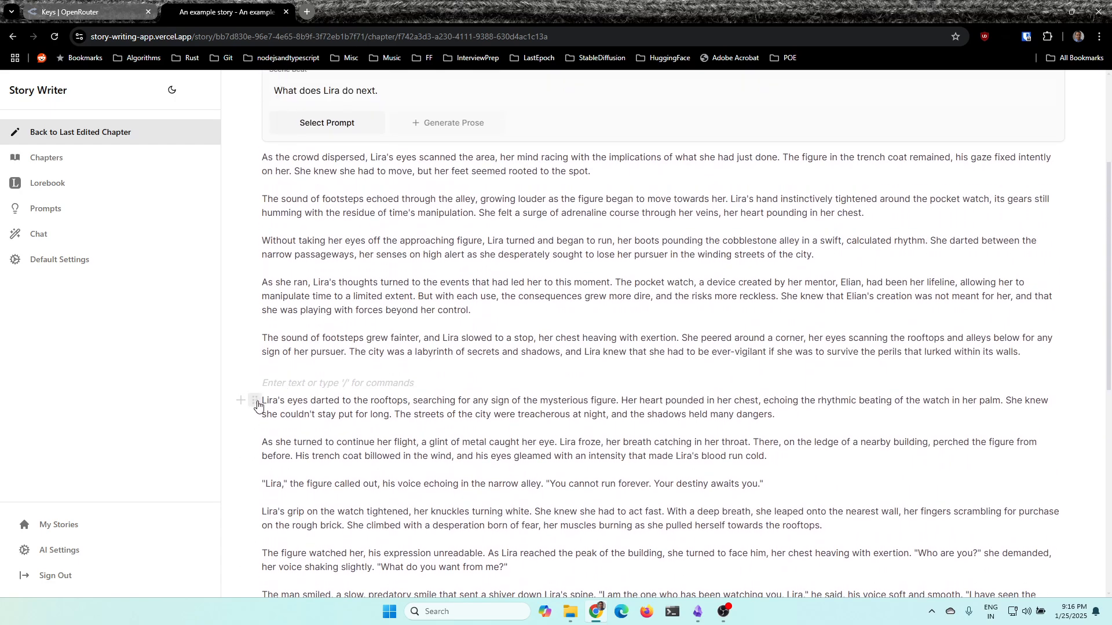
{"action": "left_click", "coordinate": [258, 407]}
{"action": "key", "text": "BackSpace"}
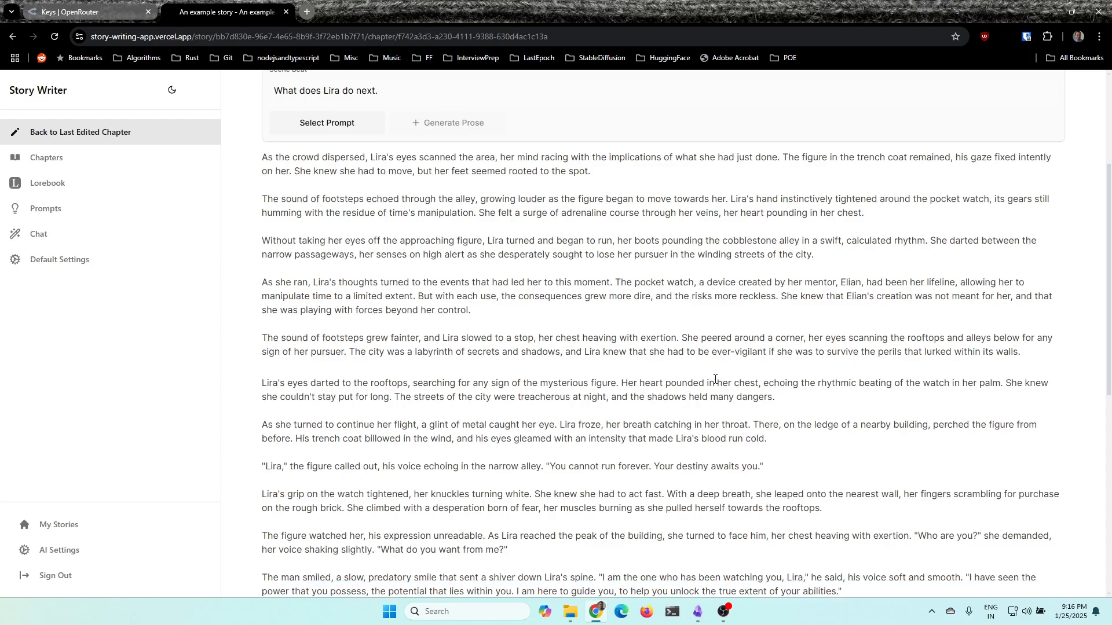
Examine the whole chapter, comparing the original text, the scene beat prose and the AI-written continuation
{"action": "scroll", "coordinate": [715, 379], "scroll_direction": "down", "scroll_amount": 7}
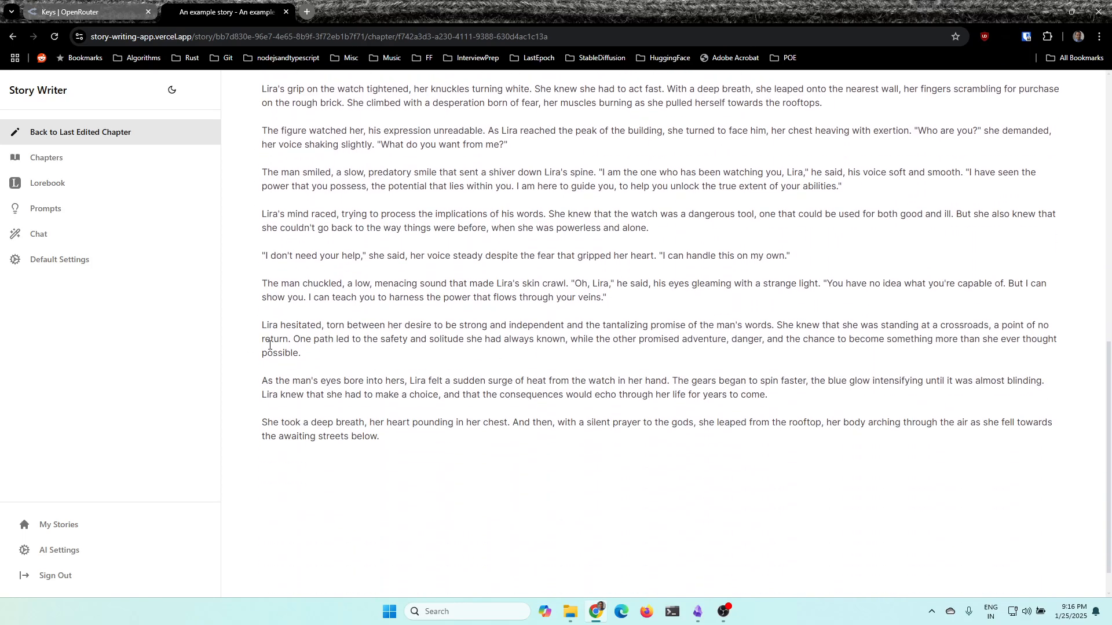
{"action": "scroll", "coordinate": [601, 317], "scroll_direction": "up", "scroll_amount": 3}
{"action": "scroll", "coordinate": [601, 317], "scroll_direction": "up", "scroll_amount": 8}
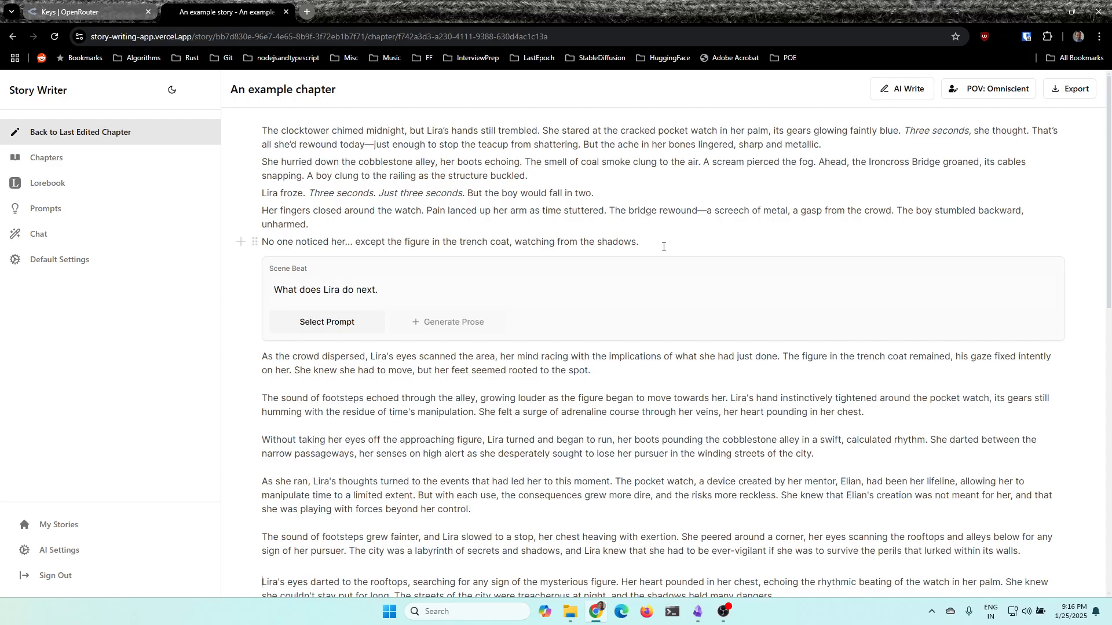
{"action": "scroll", "coordinate": [664, 247], "scroll_direction": "down", "scroll_amount": 7}
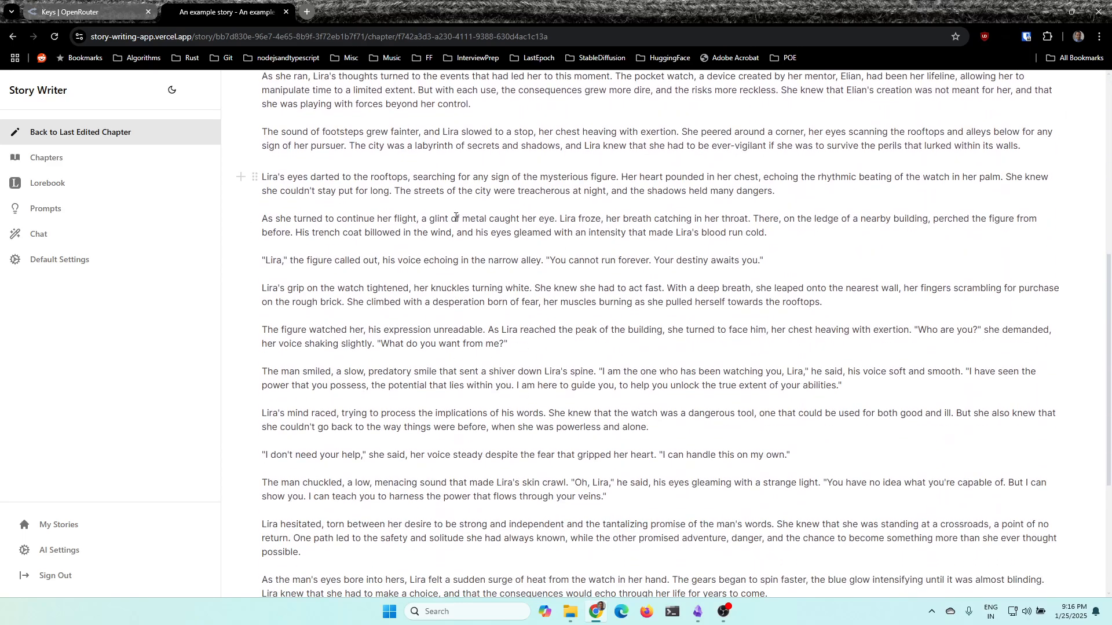
{"action": "scroll", "coordinate": [438, 315], "scroll_direction": "down", "scroll_amount": 3}
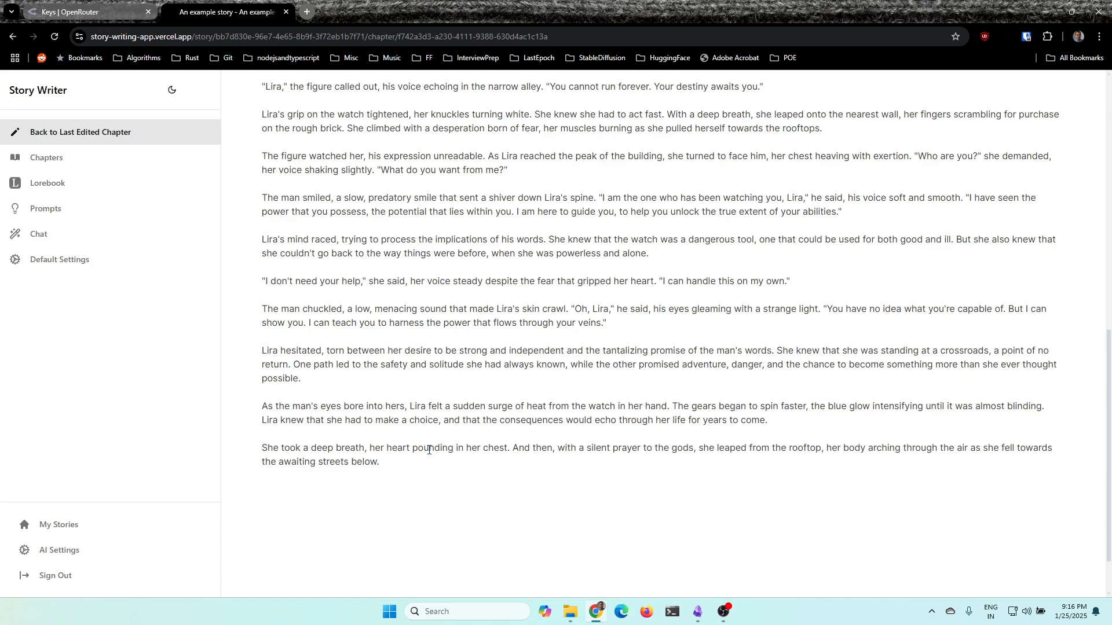
{"action": "scroll", "coordinate": [429, 450], "scroll_direction": "up", "scroll_amount": 7}
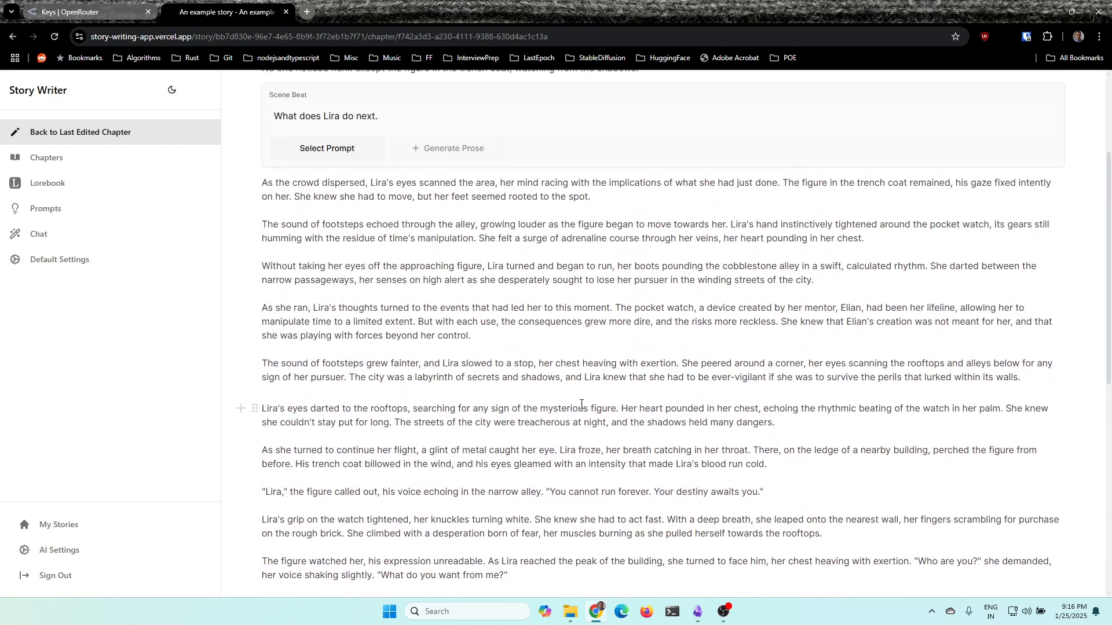
{"action": "scroll", "coordinate": [581, 404], "scroll_direction": "down", "scroll_amount": 8}
{"action": "scroll", "coordinate": [504, 410], "scroll_direction": "up", "scroll_amount": 7}
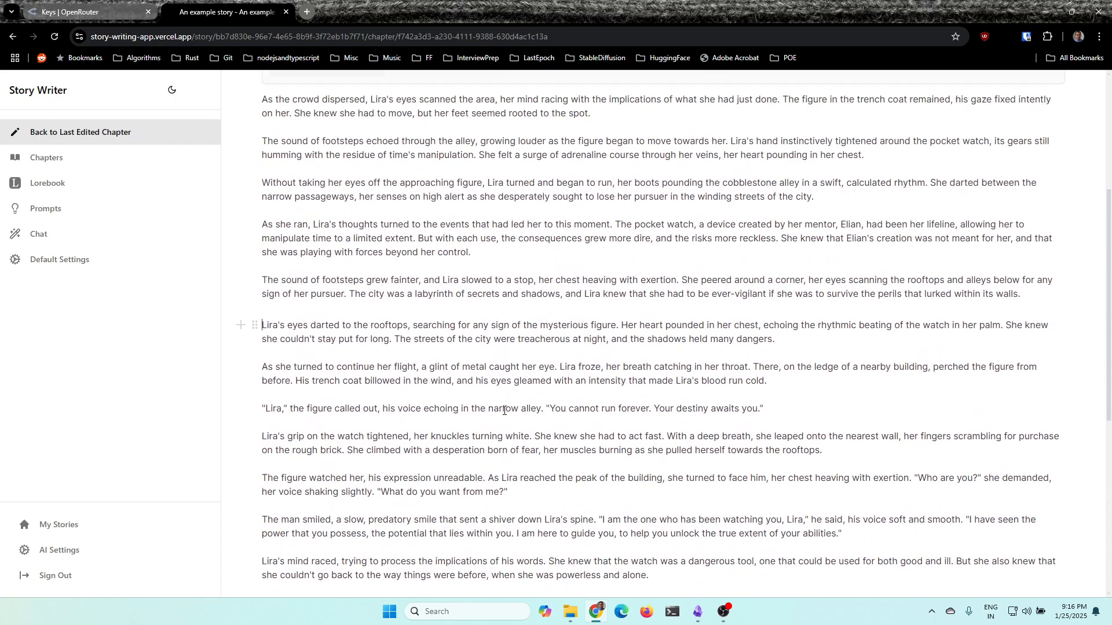
{"action": "scroll", "coordinate": [503, 411], "scroll_direction": "up", "scroll_amount": 5}
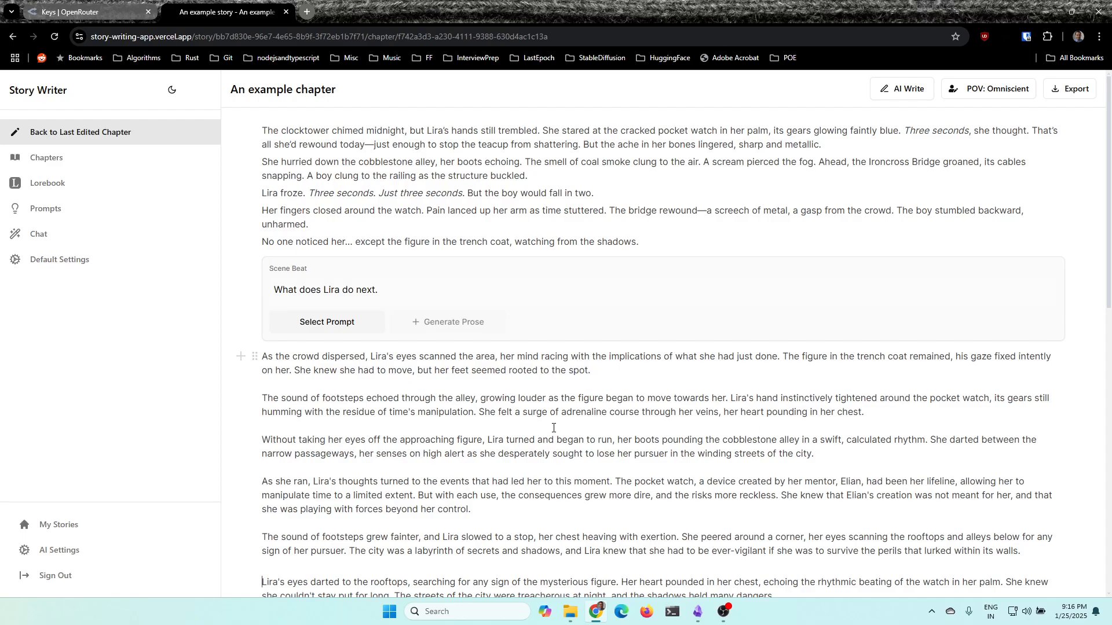
{"action": "scroll", "coordinate": [553, 428], "scroll_direction": "down", "scroll_amount": 4}
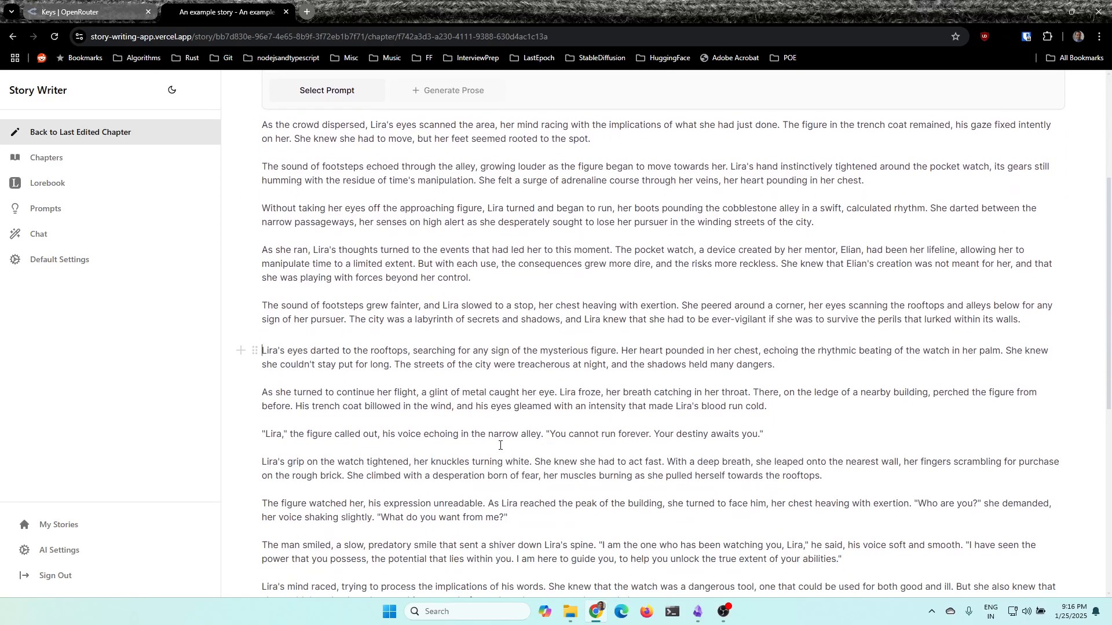
{"action": "scroll", "coordinate": [500, 446], "scroll_direction": "up", "scroll_amount": 4}
{"action": "scroll", "coordinate": [456, 449], "scroll_direction": "down", "scroll_amount": 3}
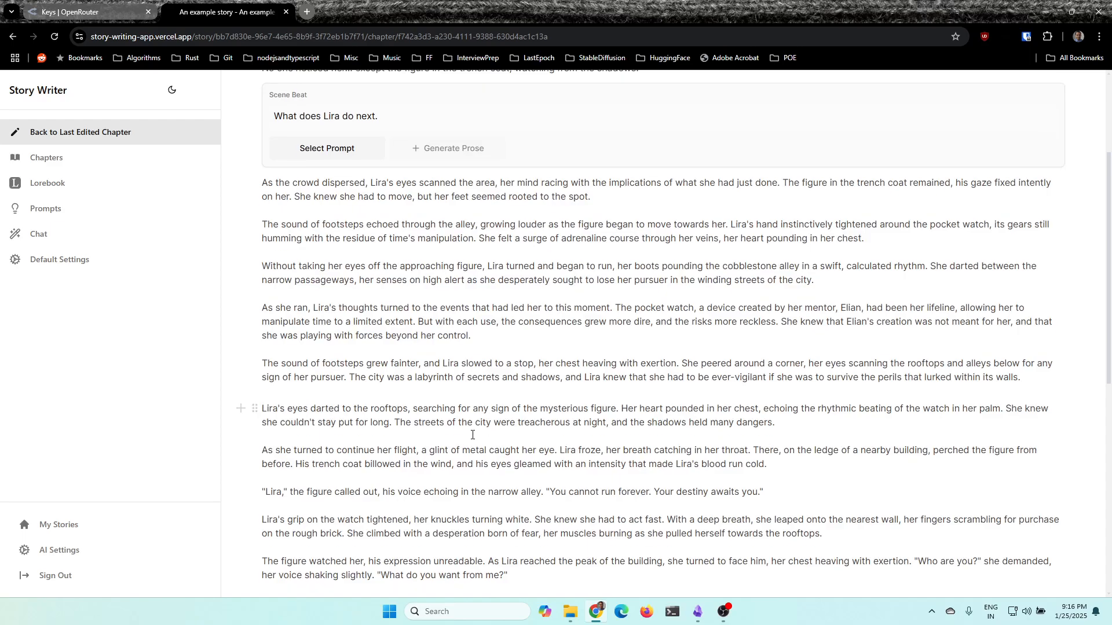
{"action": "scroll", "coordinate": [456, 442], "scroll_direction": "down", "scroll_amount": 7}
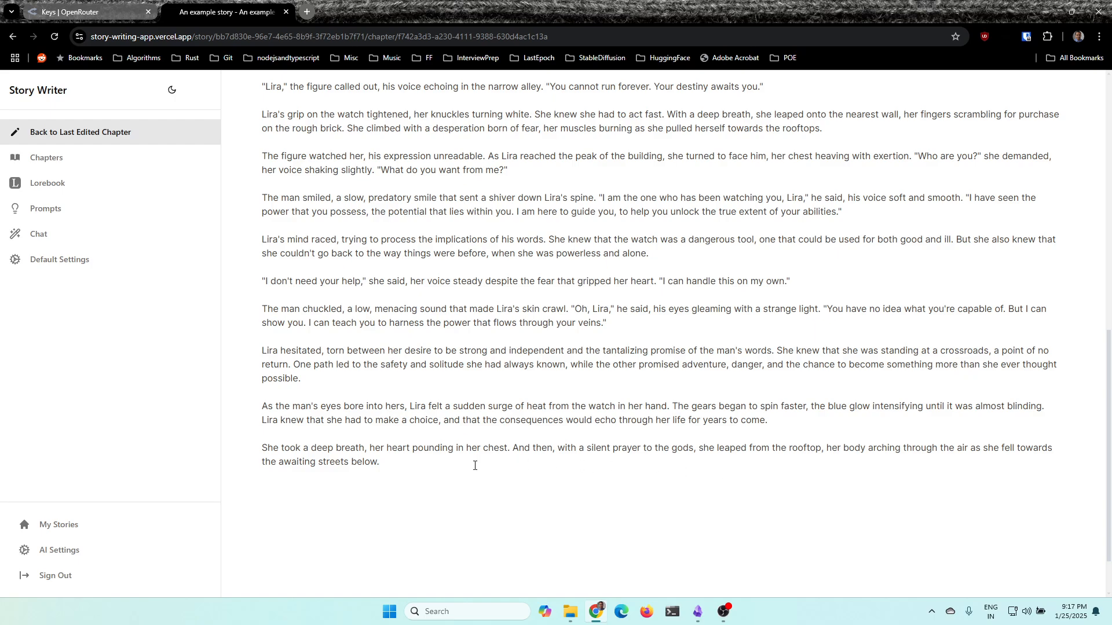
Reread the AI-written continuation from its closing paragraph, which starts "She took a deep breath", back up to the scene beat
{"action": "left_click_drag", "start_coordinate": [393, 460], "coordinate": [262, 448]}
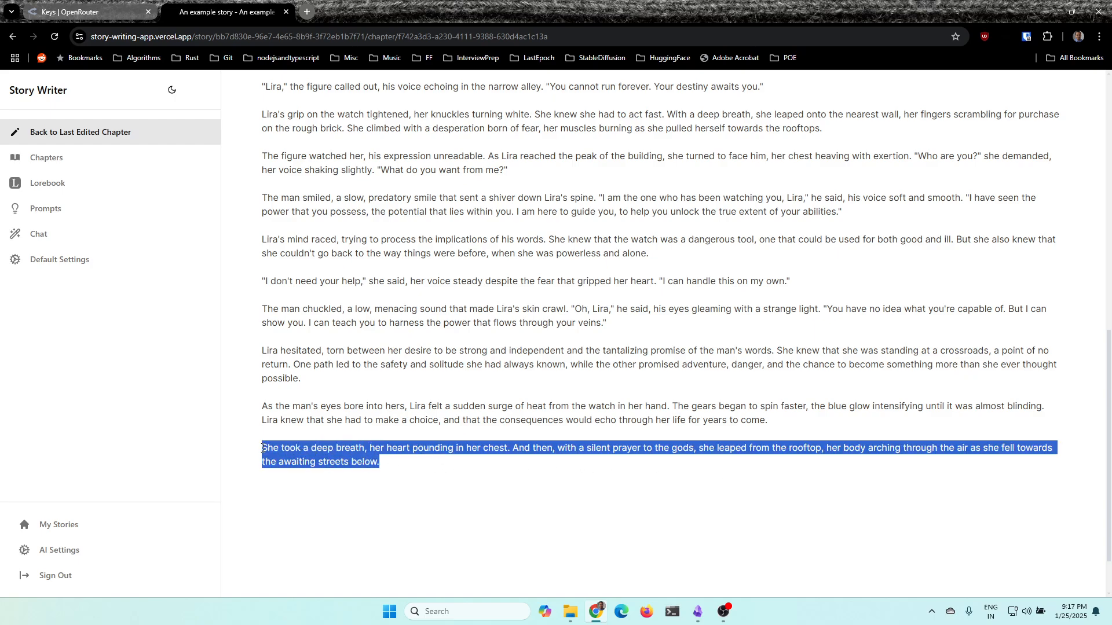
{"action": "left_click", "coordinate": [446, 476]}
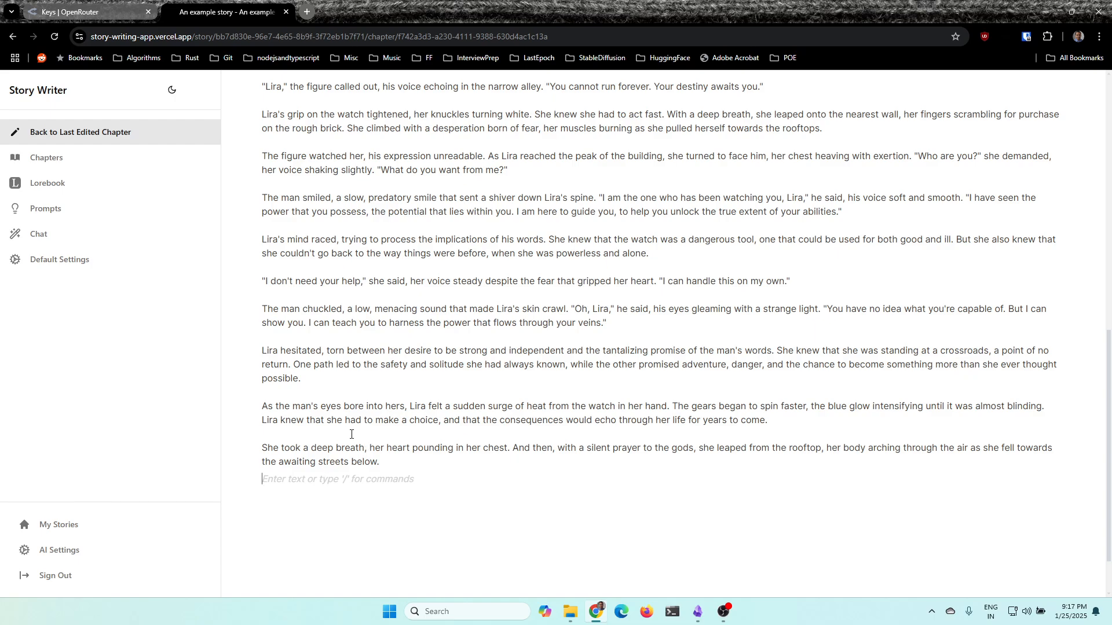
{"action": "scroll", "coordinate": [533, 432], "scroll_direction": "up", "scroll_amount": 1}
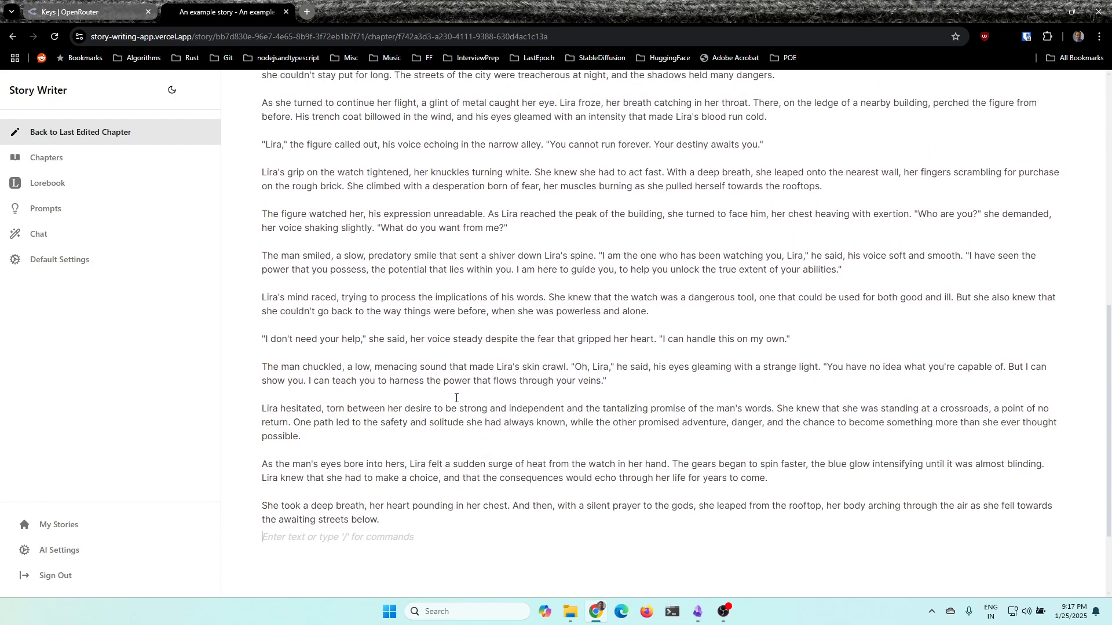
{"action": "scroll", "coordinate": [455, 398], "scroll_direction": "up", "scroll_amount": 2}
{"action": "scroll", "coordinate": [512, 405], "scroll_direction": "down", "scroll_amount": 3}
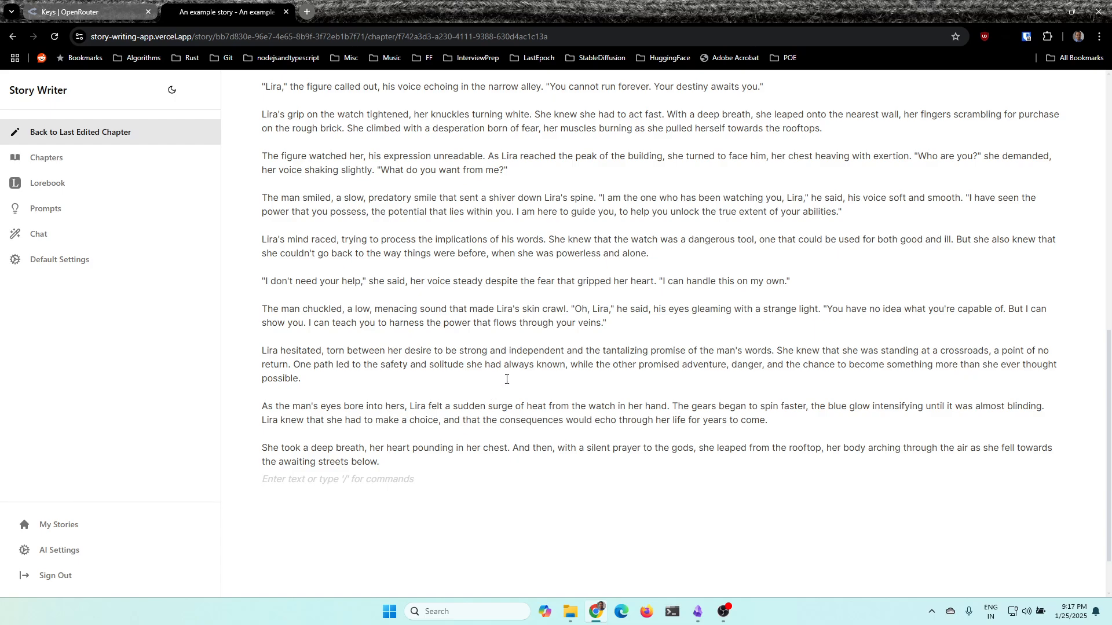
{"action": "scroll", "coordinate": [499, 405], "scroll_direction": "up", "scroll_amount": 10}
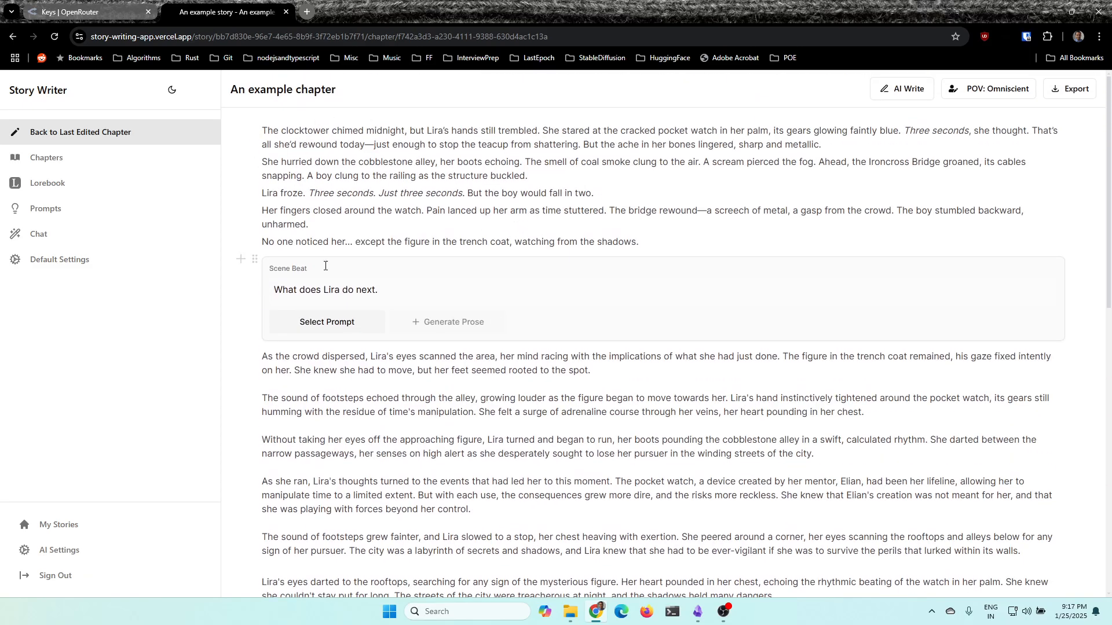
{"action": "scroll", "coordinate": [371, 400], "scroll_direction": "down", "scroll_amount": 9}
{"action": "scroll", "coordinate": [371, 399], "scroll_direction": "up", "scroll_amount": 10}
View the story's prompts and its lorebook, and return to the list of stories
{"action": "left_click", "coordinate": [57, 214]}
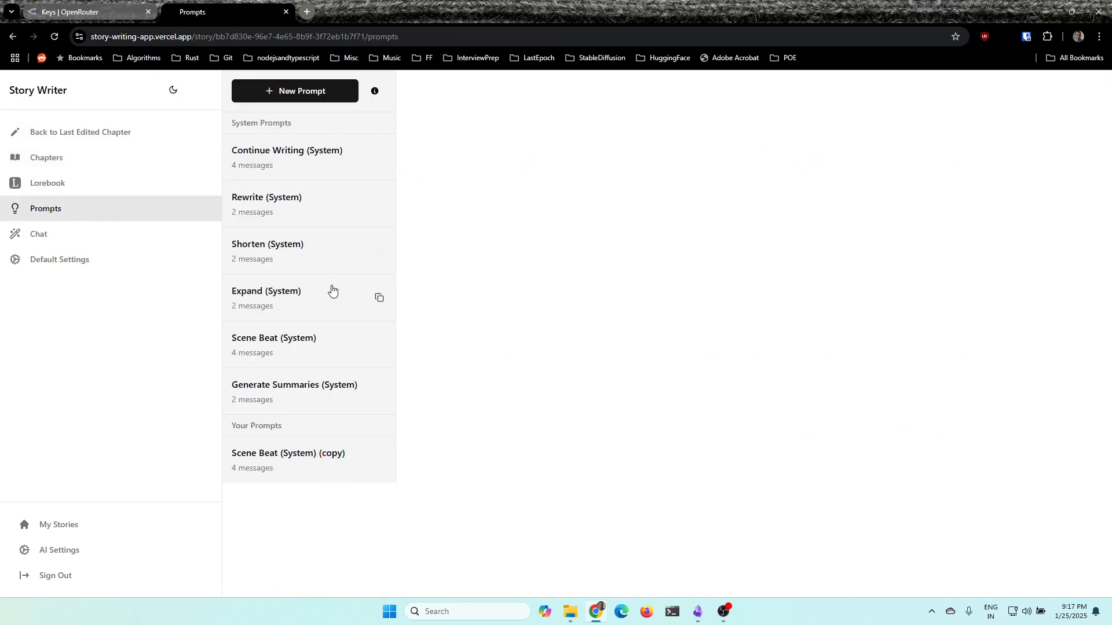
{"action": "left_click", "coordinate": [42, 189]}
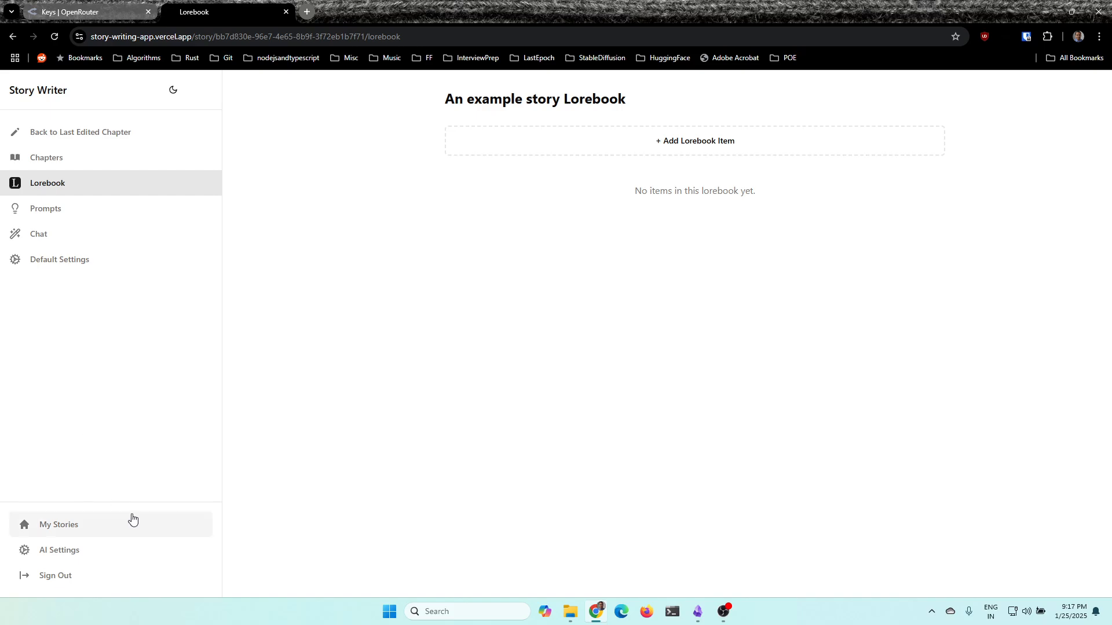
{"action": "left_click", "coordinate": [78, 530]}
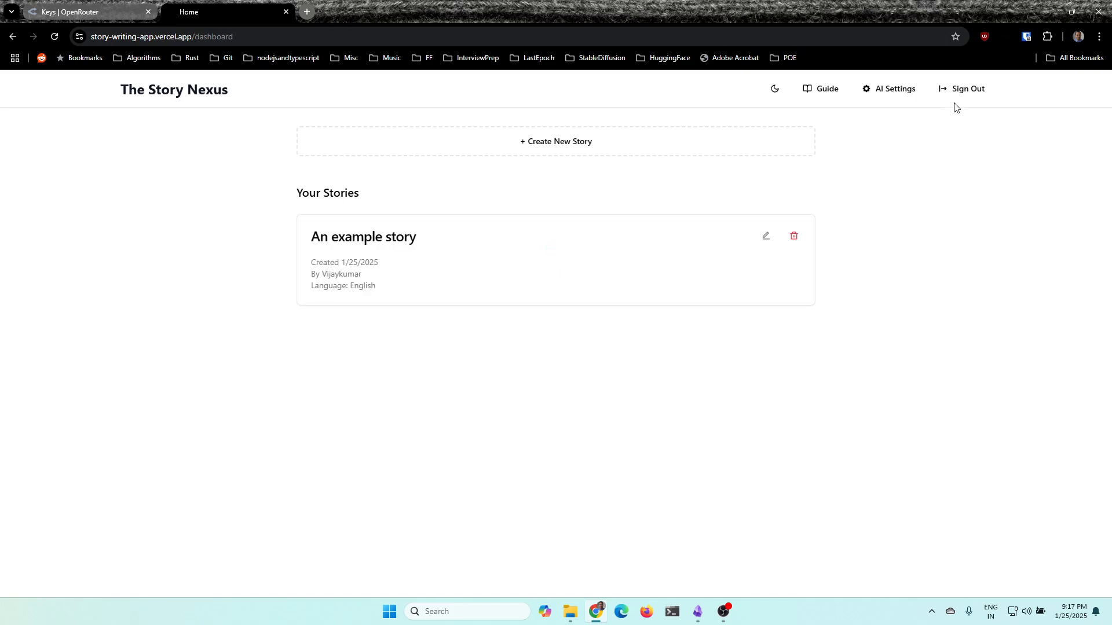
Read through the Story Nexus usage guide, covering getting started and writing with AI, and close it
{"action": "left_click", "coordinate": [824, 89]}
{"action": "scroll", "coordinate": [599, 268], "scroll_direction": "down", "scroll_amount": 7}
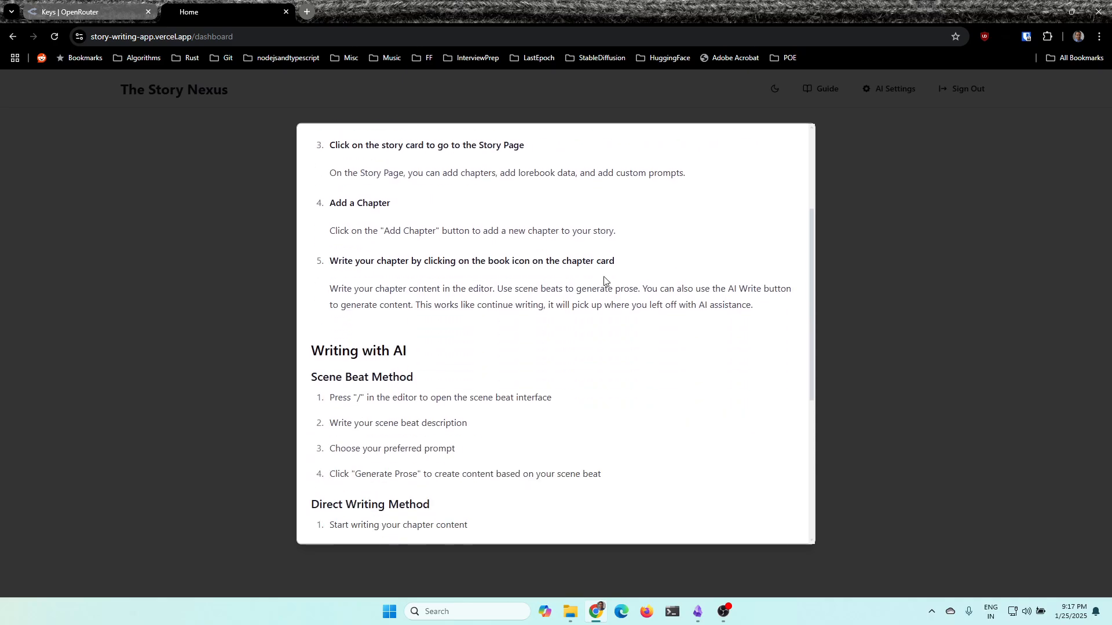
{"action": "scroll", "coordinate": [593, 505], "scroll_direction": "up", "scroll_amount": 7}
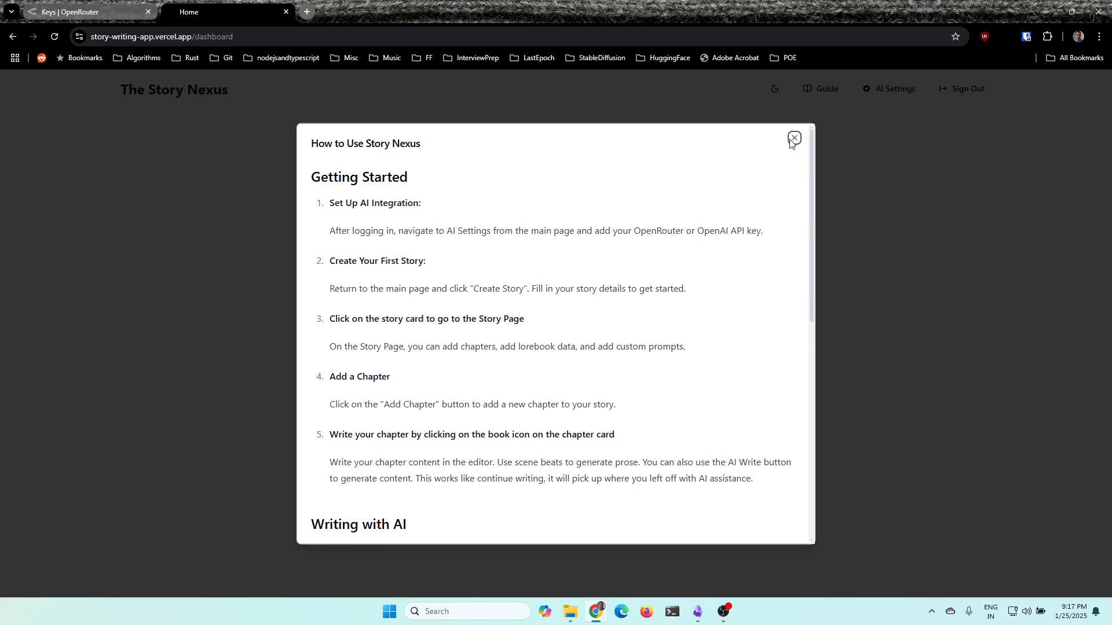
{"action": "left_click", "coordinate": [794, 138]}
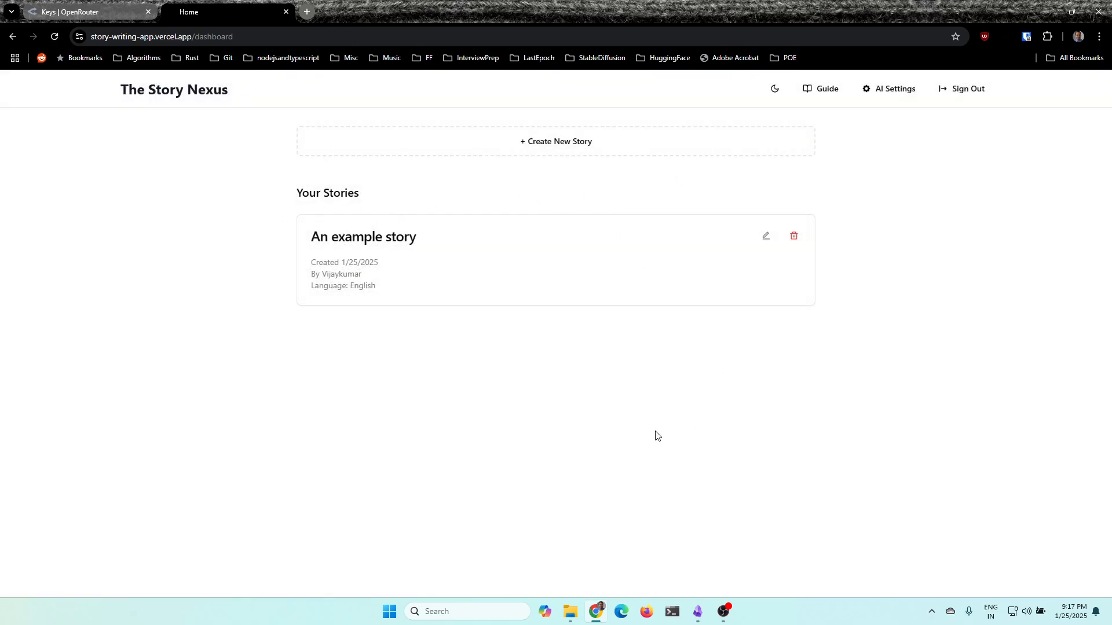
{"action": "key", "text": "alt+Tab"}
{"action": "key", "text": "alt+Tab"}
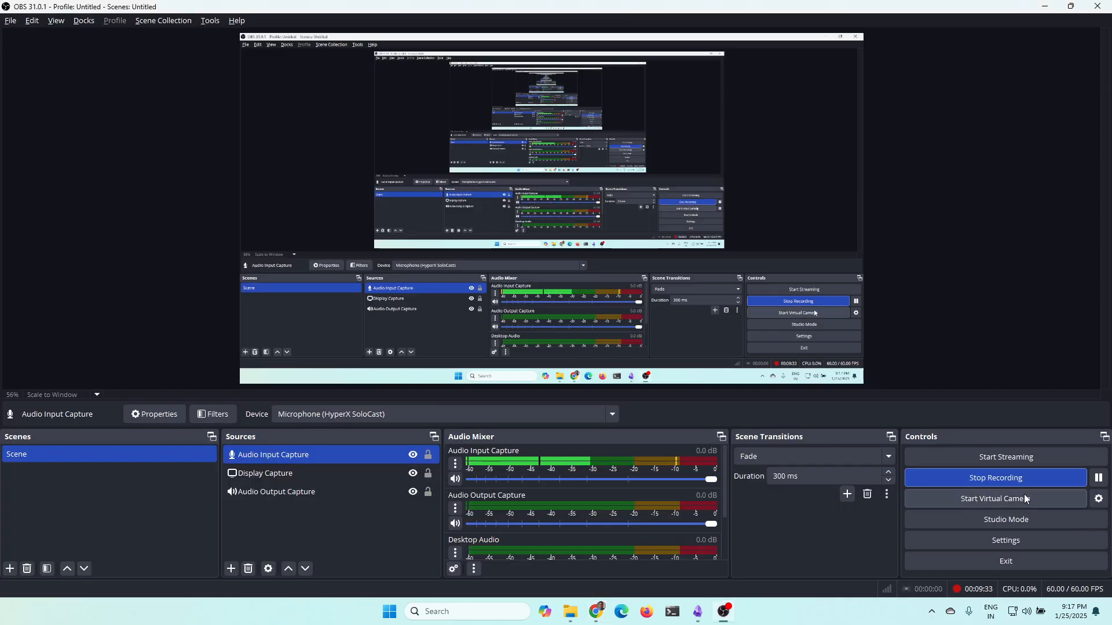